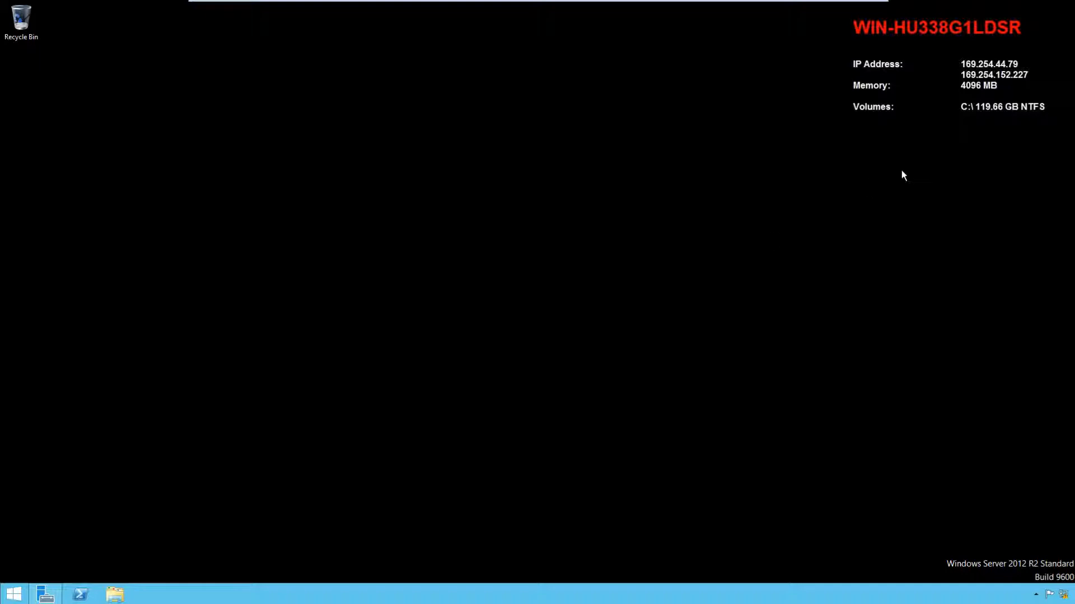
# Step: Open File and Storage Services in Server Manager, view the server's disks, and go to the storage pools
pyautogui.click(47, 596)
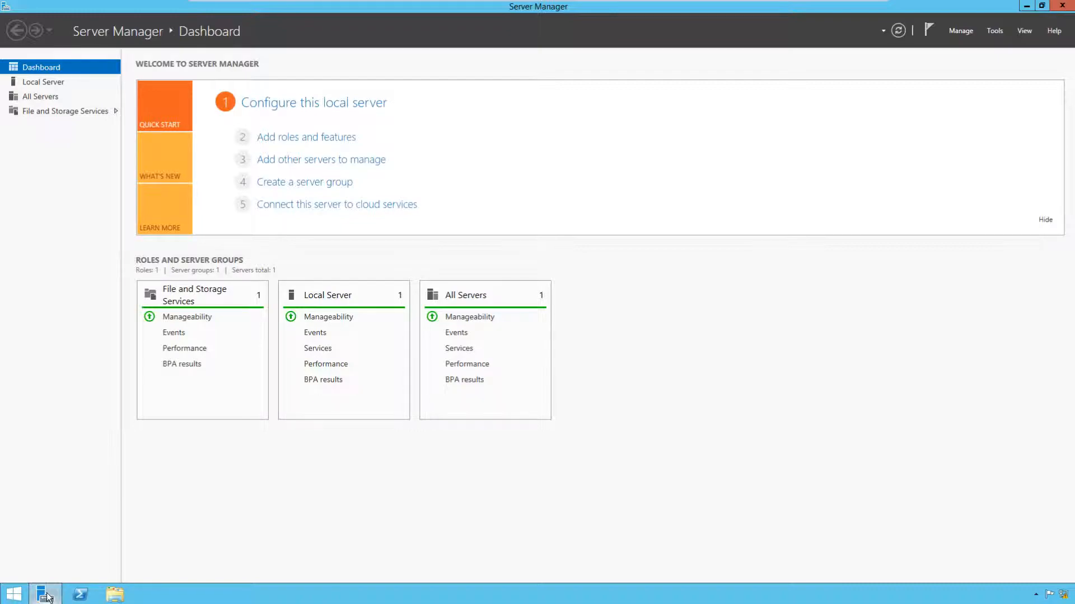
pyautogui.click(54, 112)
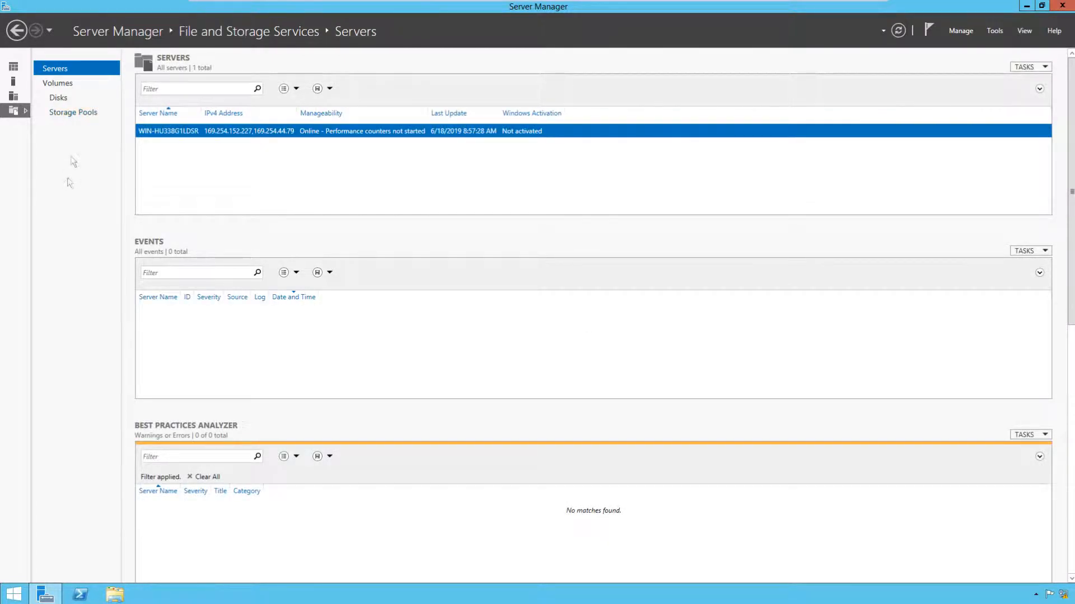
pyautogui.click(63, 96)
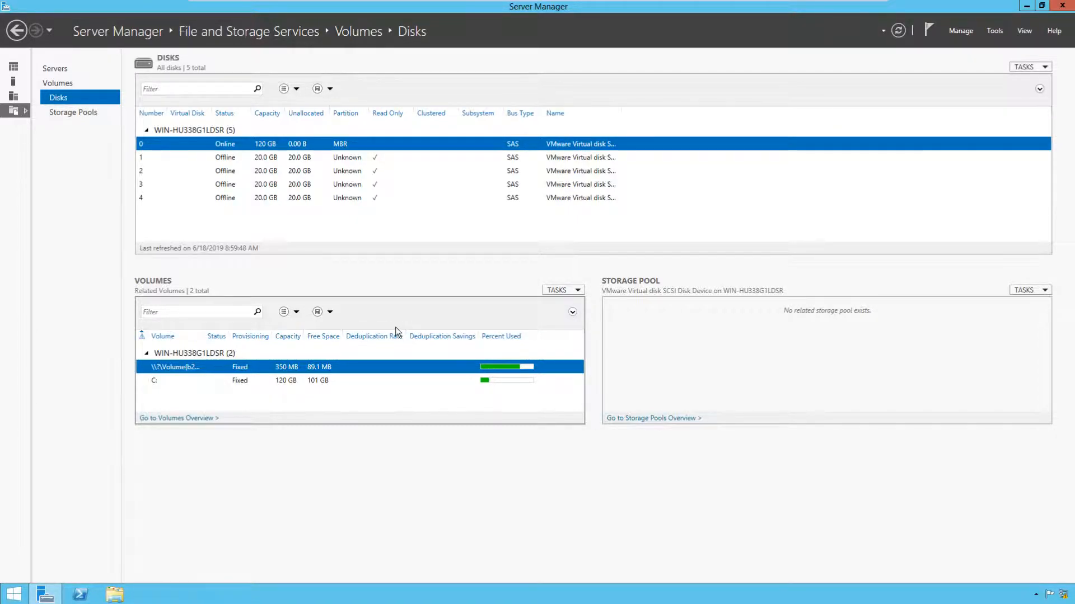
pyautogui.click(78, 113)
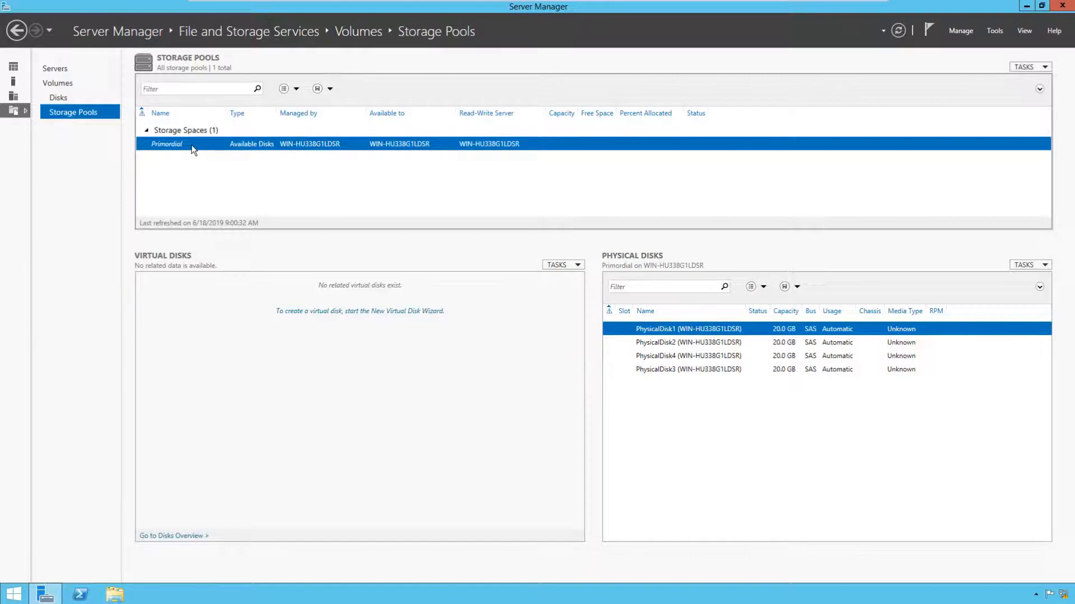
# Step: Start a new storage pool named Mass Storage that uses the Primordial group of available disks
pyautogui.rightClick(189, 165)
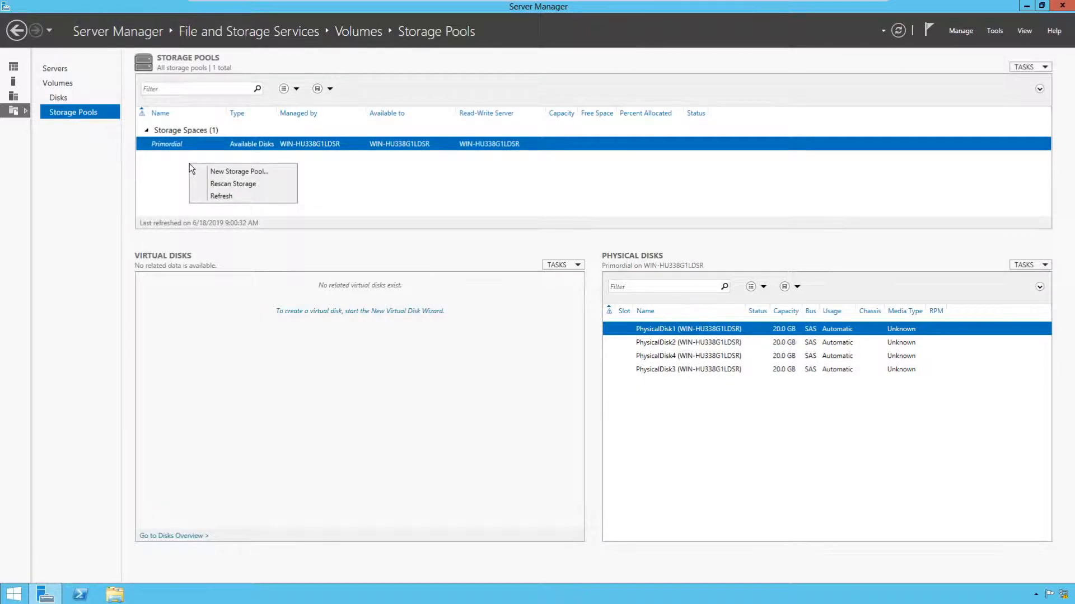
pyautogui.click(209, 171)
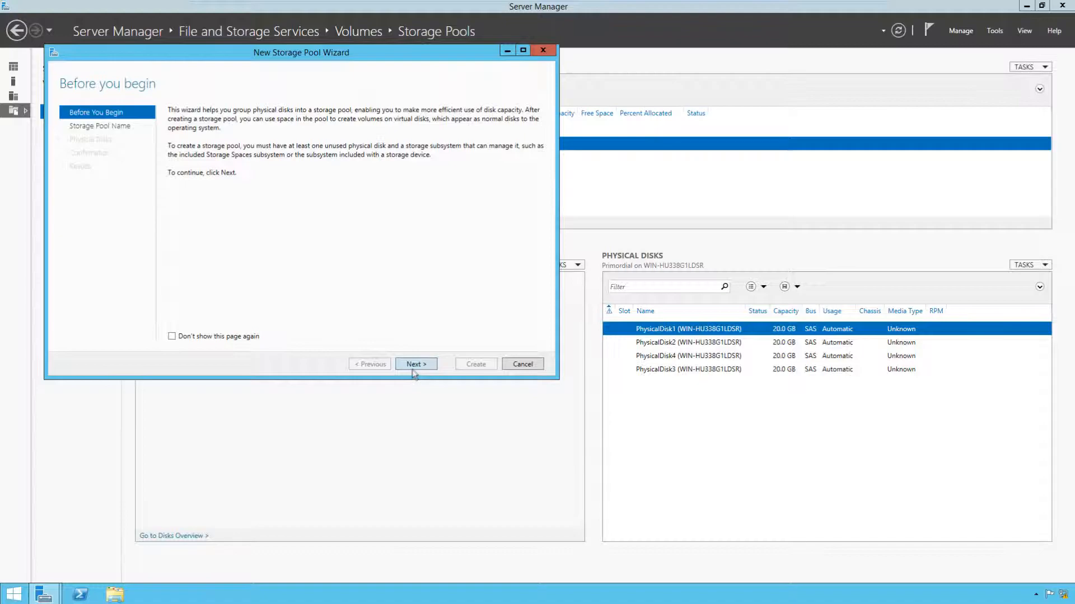
pyautogui.click(413, 365)
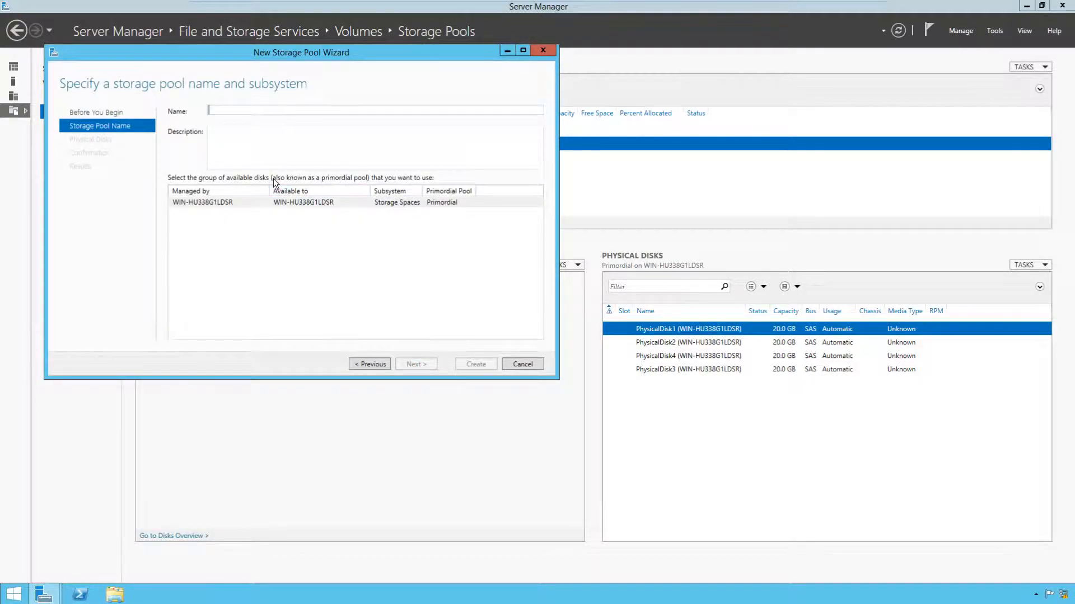
pyautogui.write('Mas')
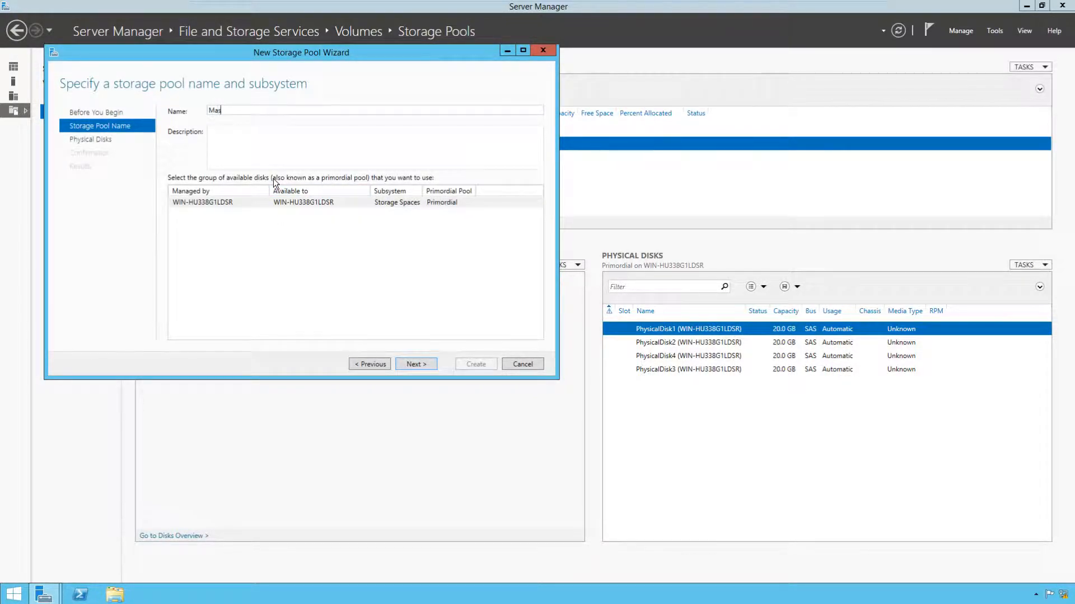
pyautogui.write('s Storage')
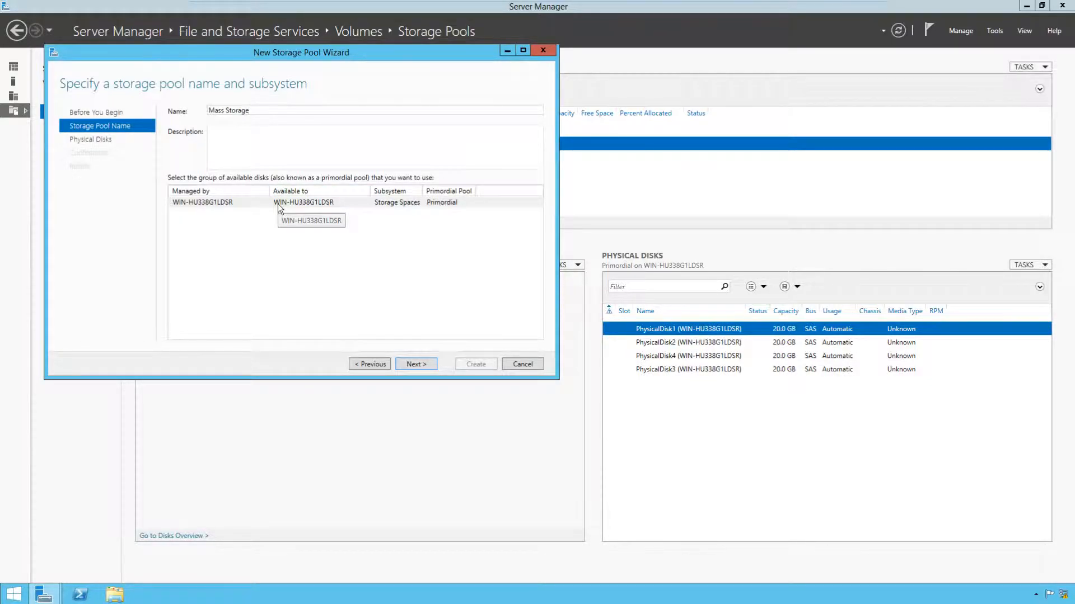
pyautogui.click(277, 203)
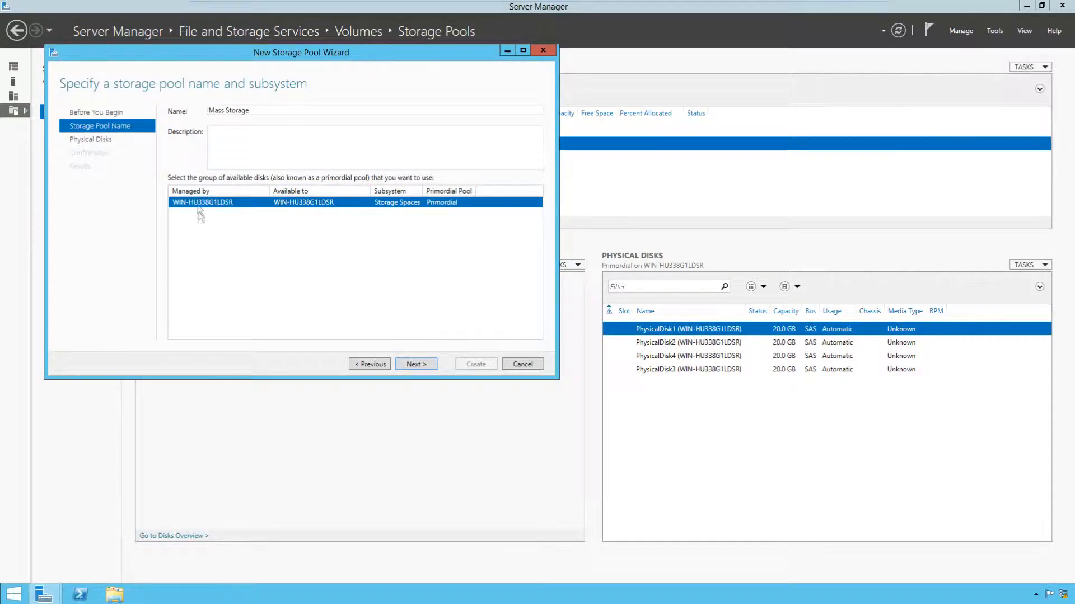
pyautogui.click(416, 363)
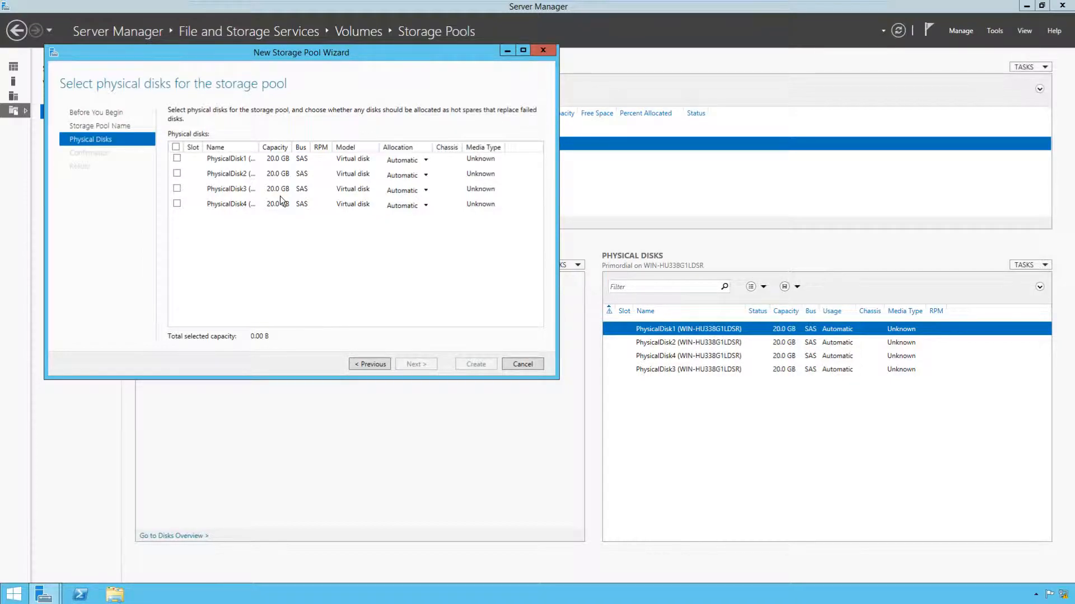
# Step: Widen the disk name column and set the allocation of PhysicalDisk3 to Hot Spare
pyautogui.moveTo(260, 147)
pyautogui.mouseDown()
pyautogui.moveTo(345, 152)
pyautogui.moveTo(277, 150)
pyautogui.mouseUp()
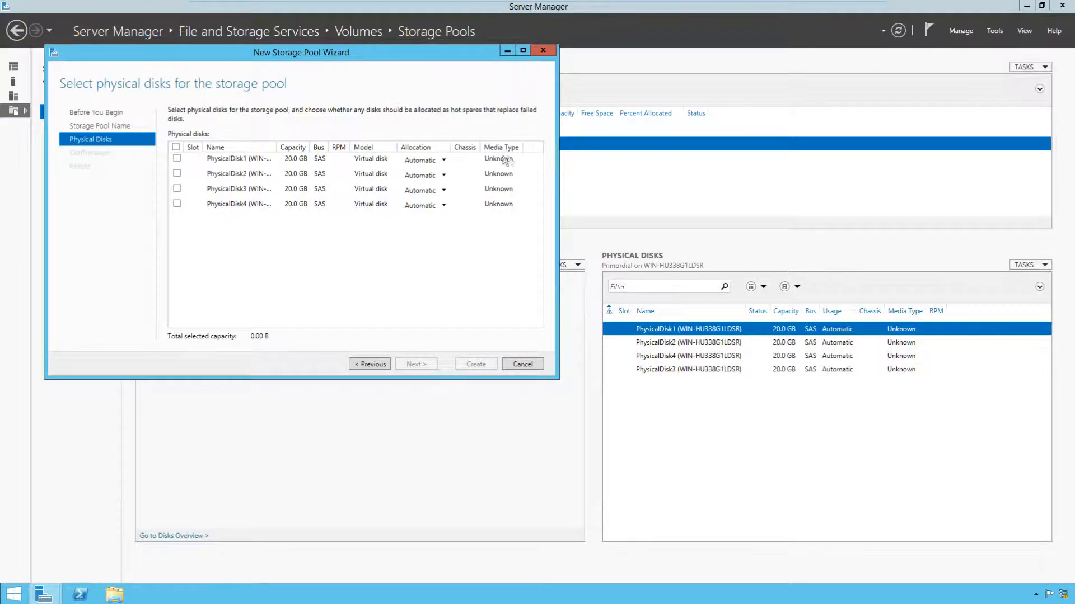
pyautogui.click(443, 161)
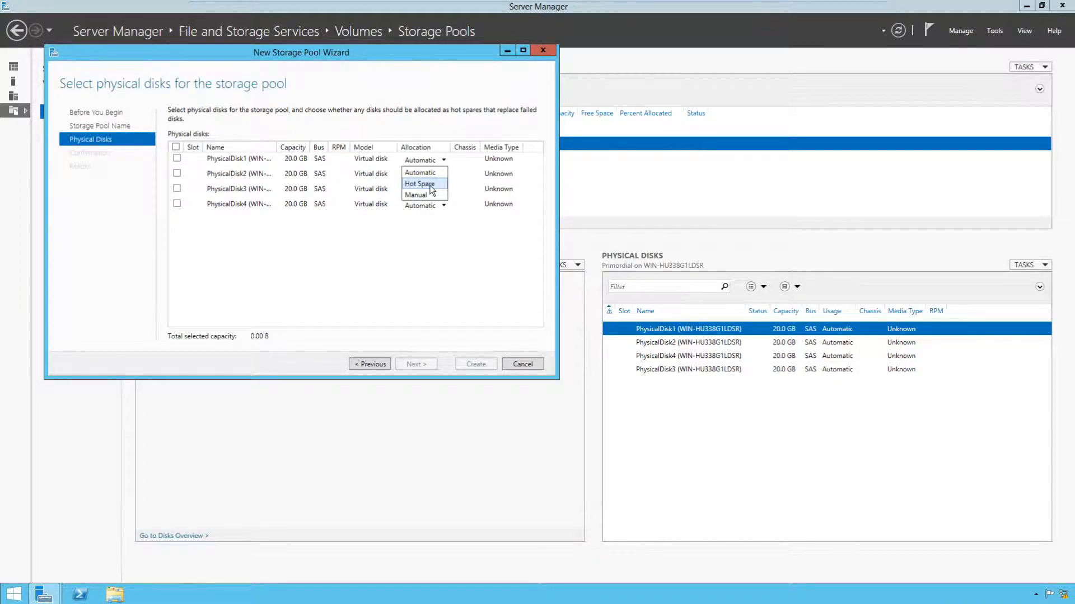
pyautogui.click(445, 264)
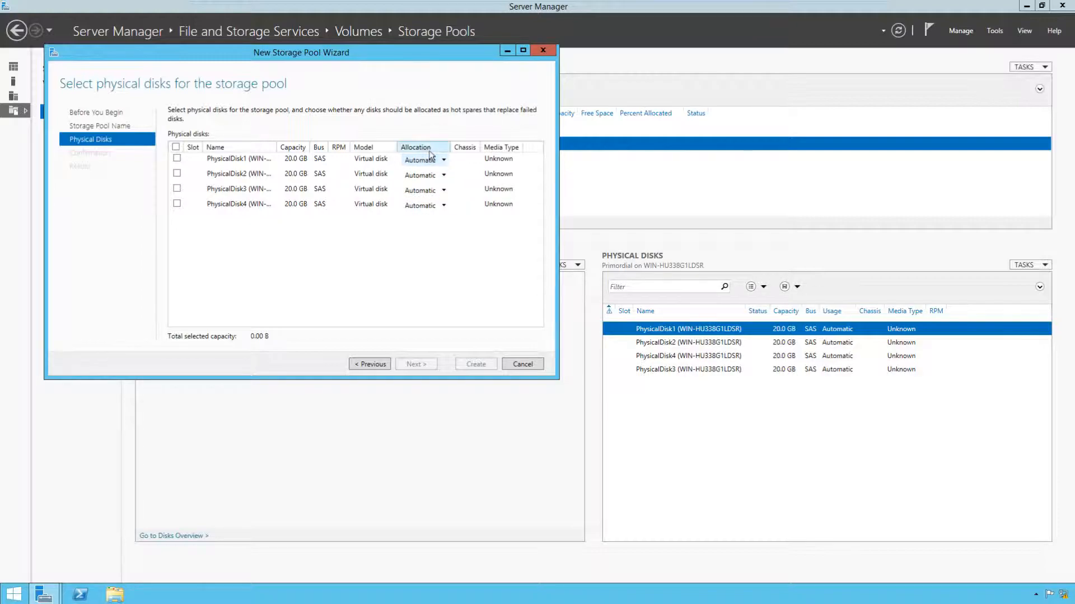
pyautogui.click(443, 191)
pyautogui.click(420, 214)
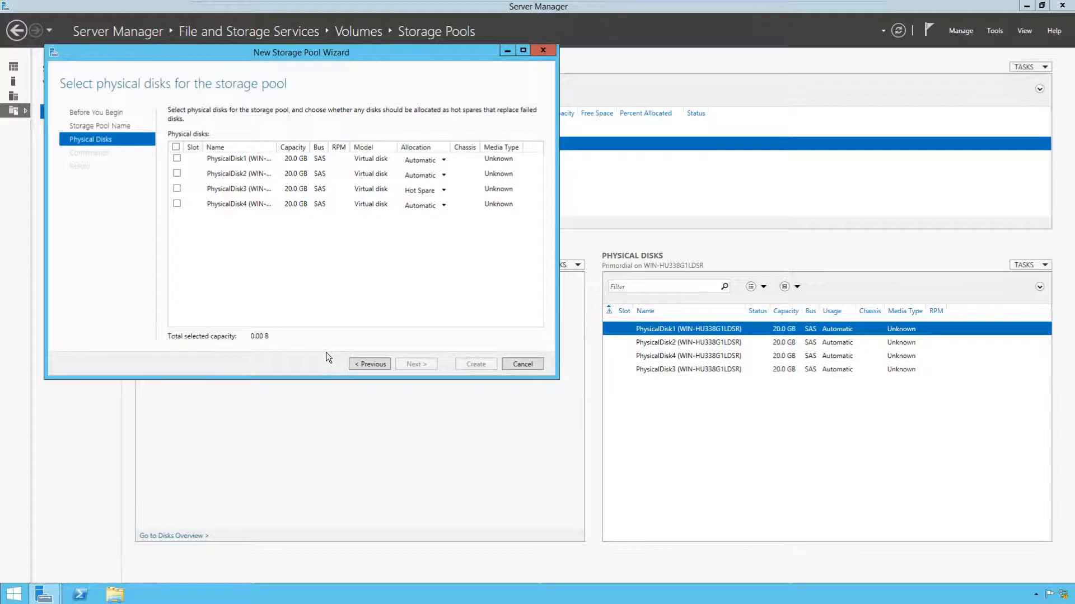
# Step: Include PhysicalDisk1, PhysicalDisk2 and PhysicalDisk3 in the pool, create it, and close the wizard
pyautogui.click(177, 158)
pyautogui.click(177, 173)
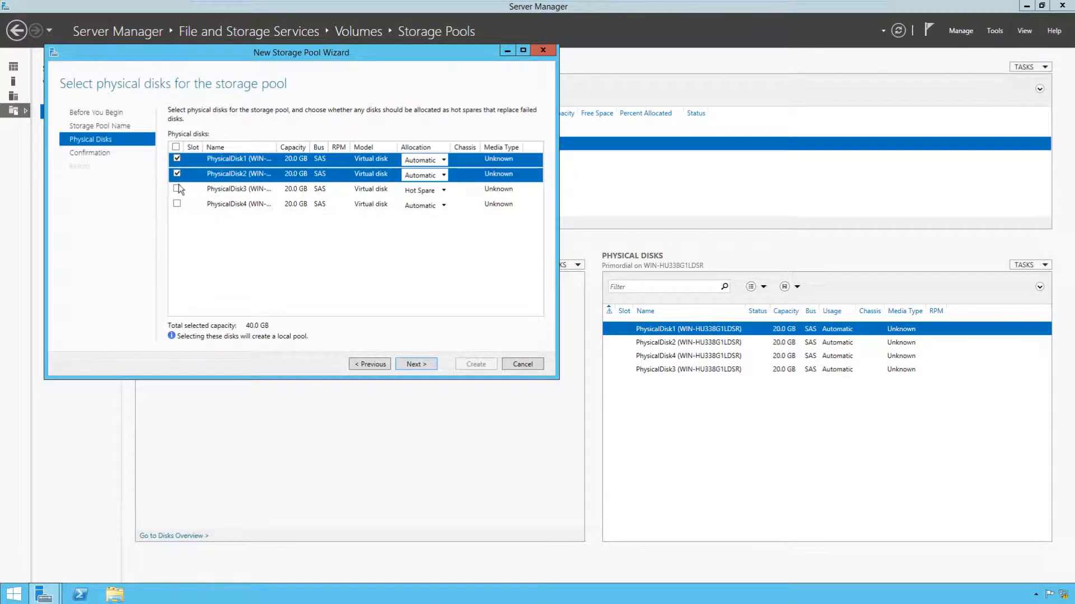
pyautogui.click(177, 189)
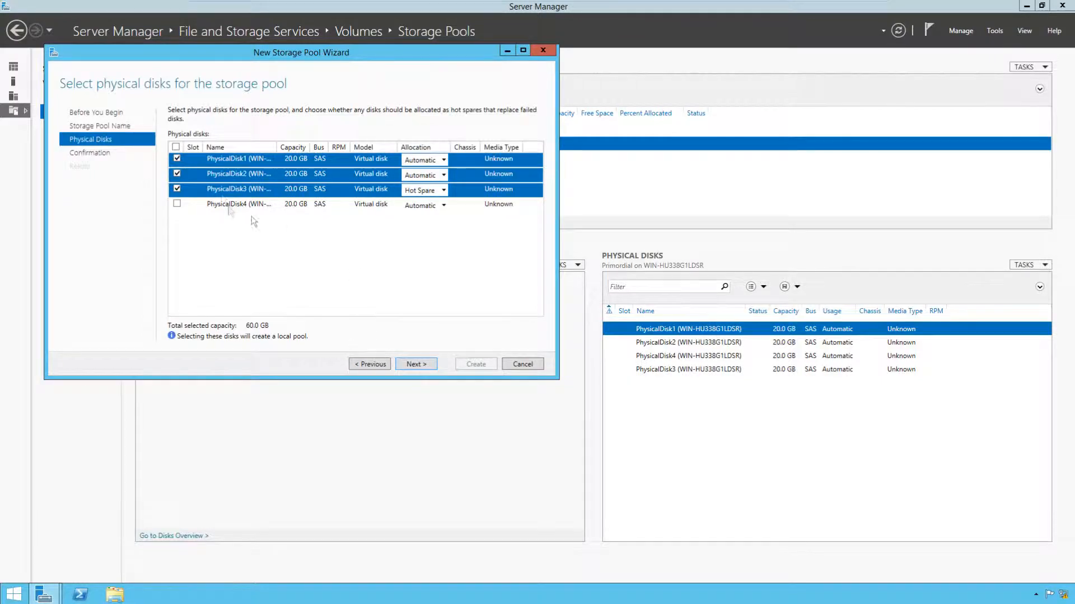
pyautogui.click(400, 364)
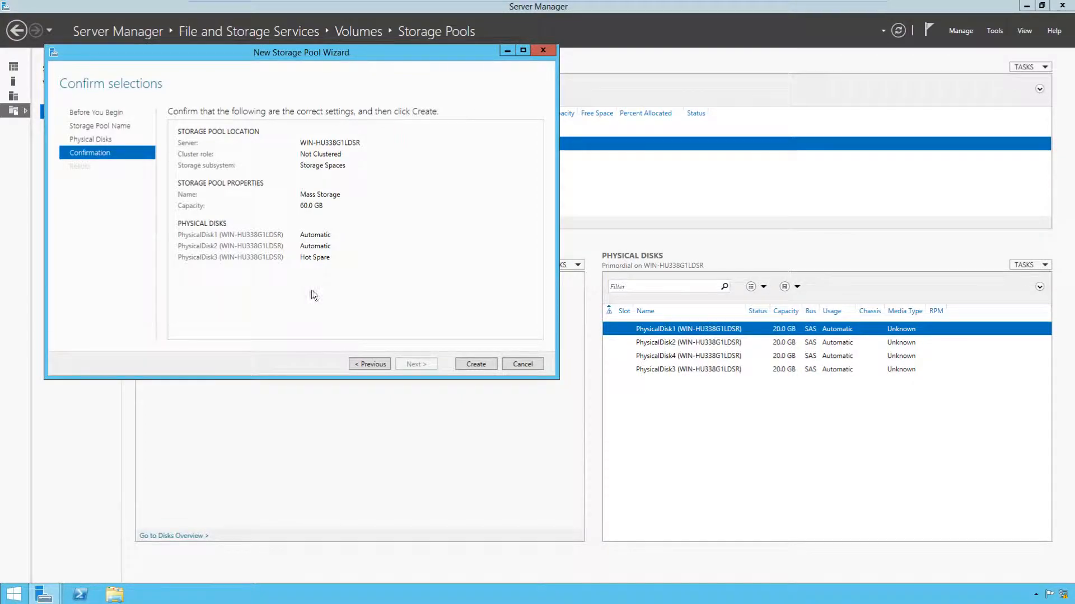
pyautogui.click(468, 366)
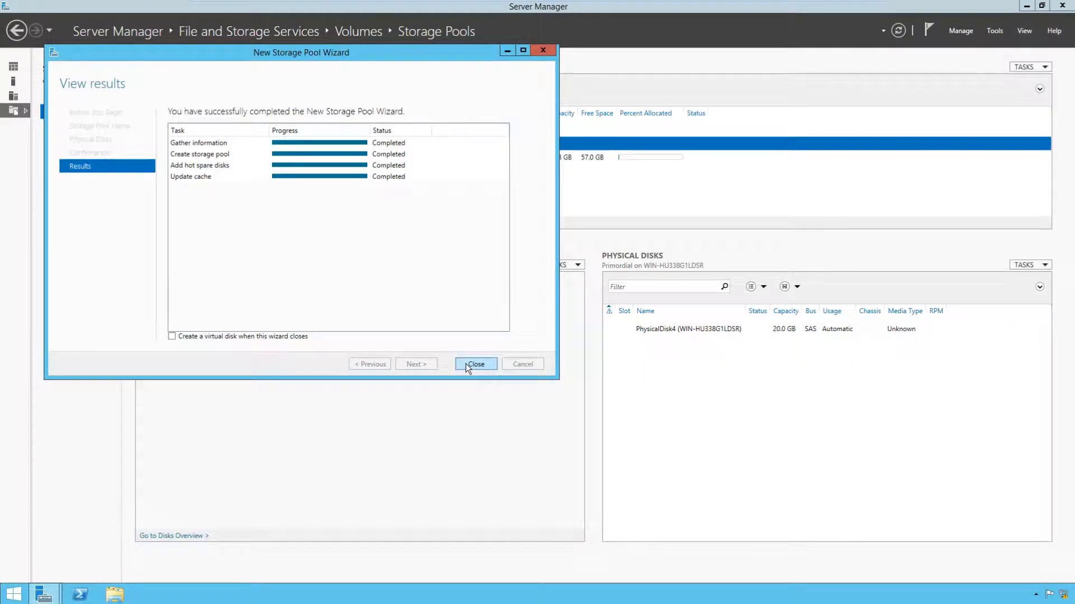
pyautogui.click(475, 364)
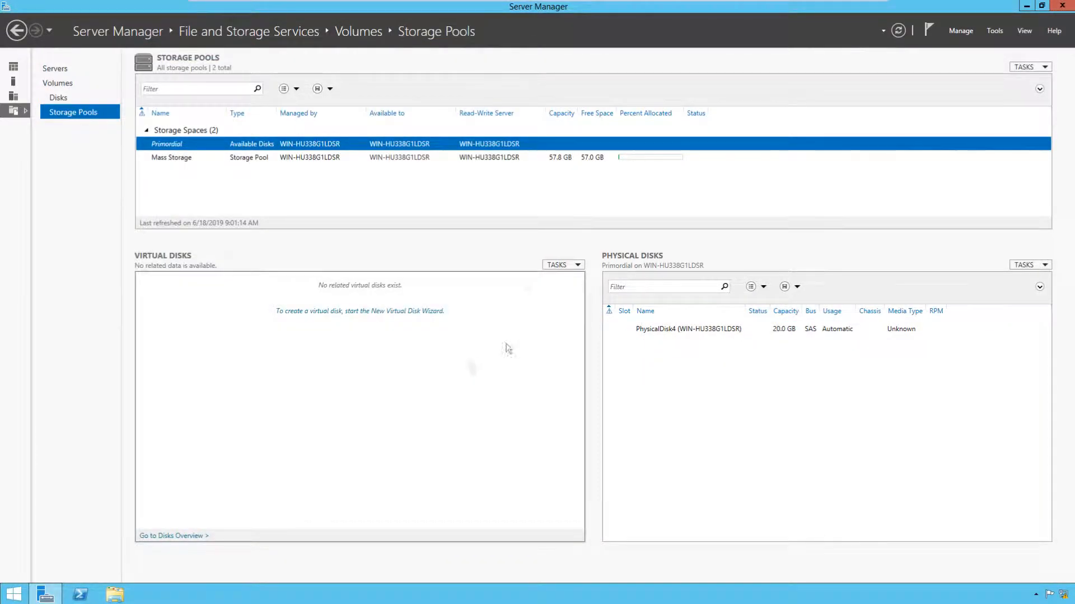
# Step: Compare the physical disks assigned to the Mass Storage pool with those left in the Primordial pool
pyautogui.click(159, 161)
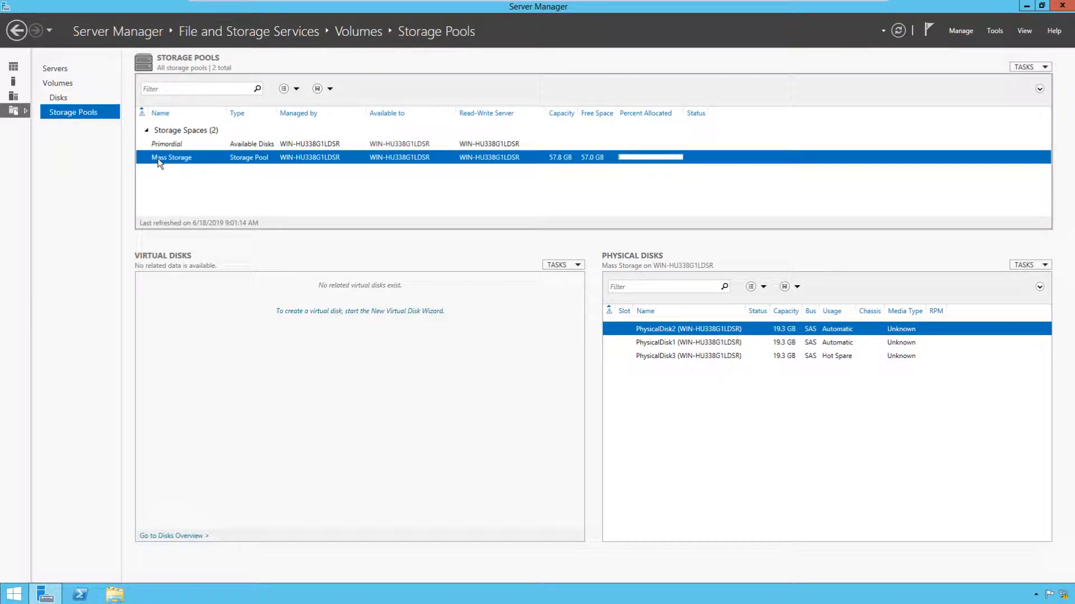
pyautogui.click(175, 145)
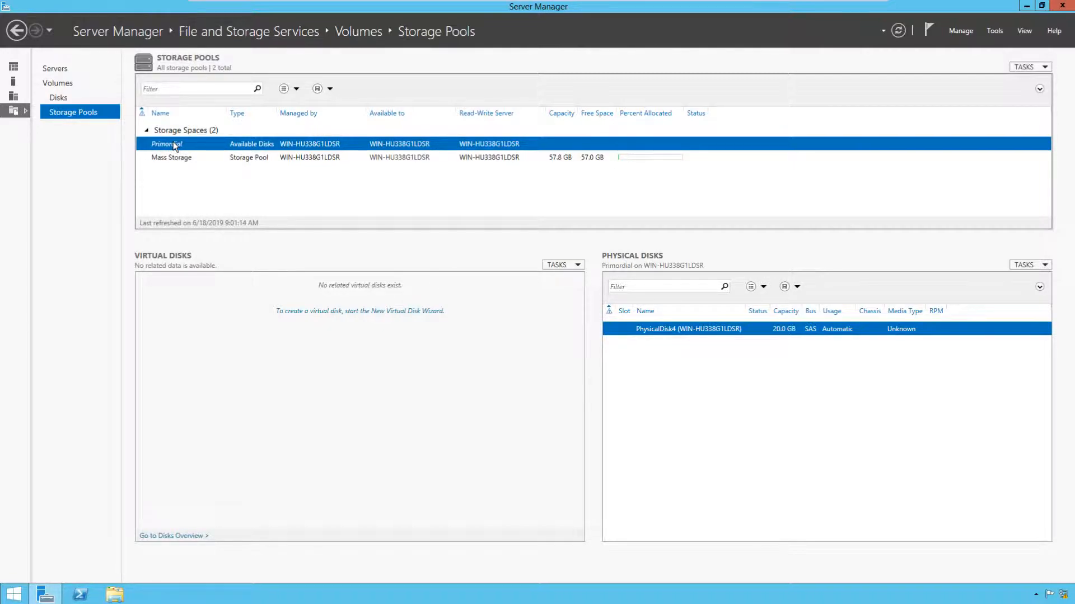
pyautogui.rightClick(181, 185)
pyautogui.click(171, 183)
# Step: Start a new virtual disk in the Mass Storage pool and name it Light Storage
pyautogui.rightClick(184, 159)
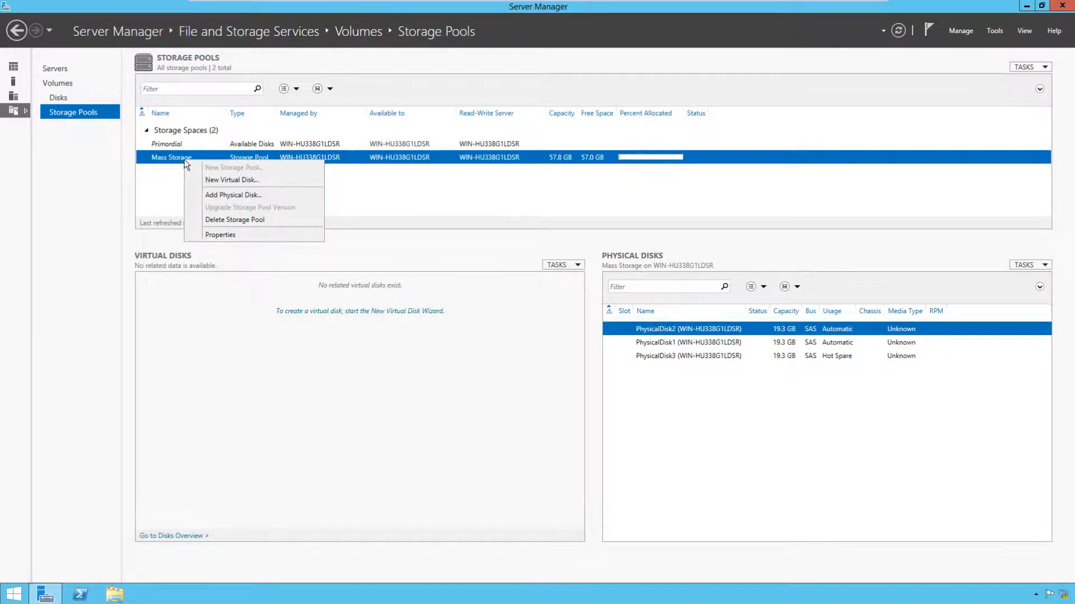
pyautogui.click(223, 183)
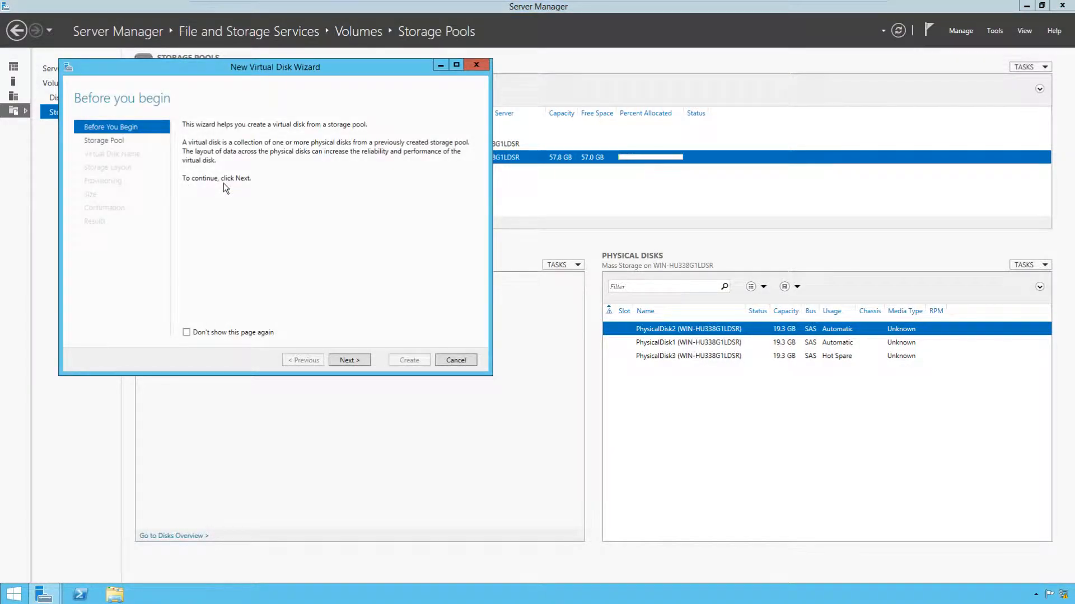
pyautogui.click(359, 358)
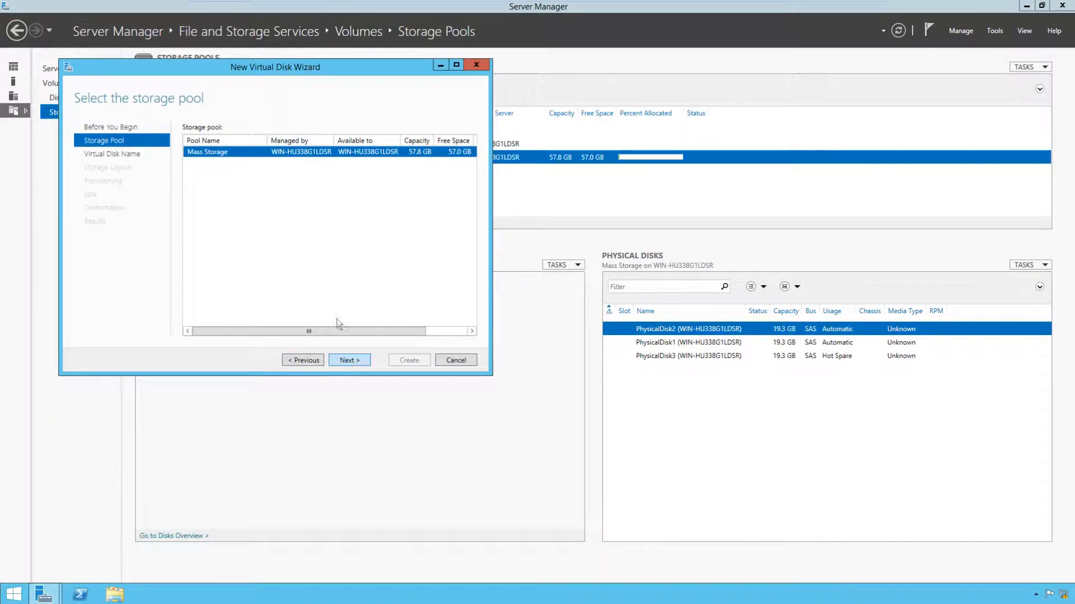
pyautogui.click(359, 357)
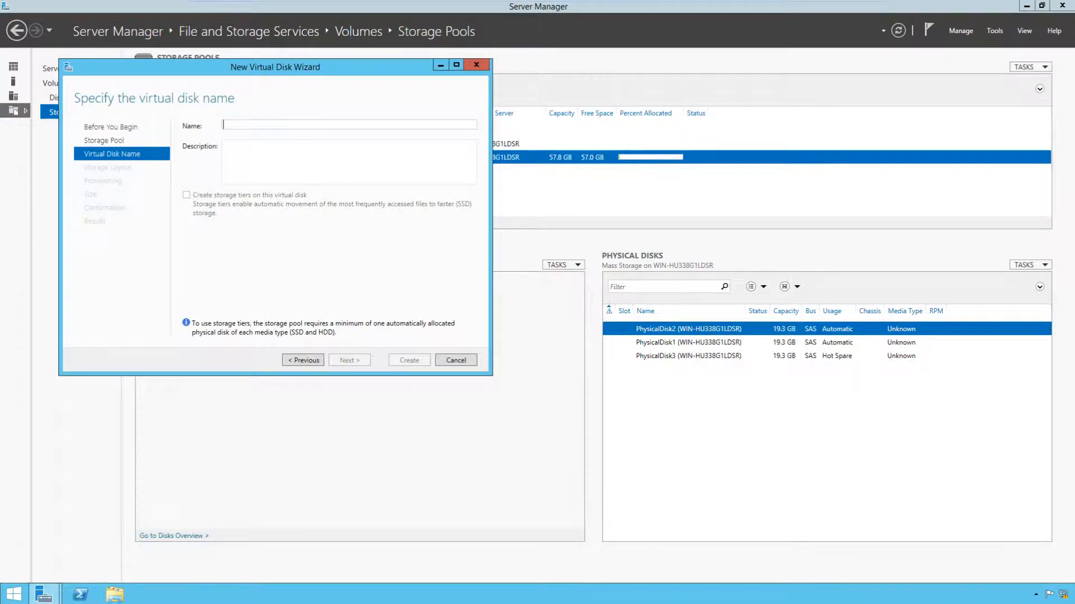
pyautogui.write('Light')
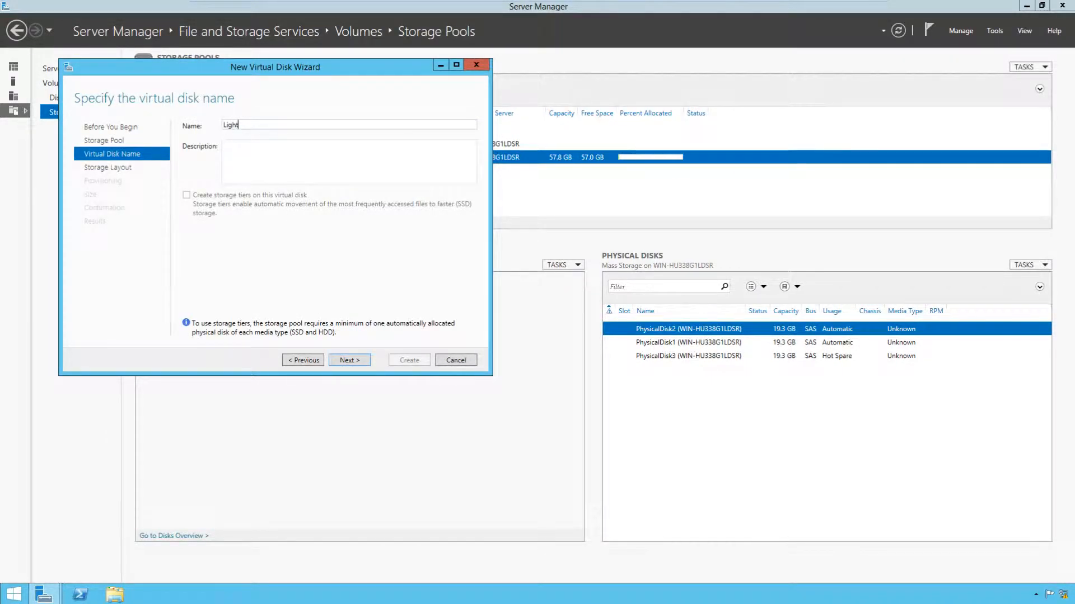
pyautogui.write(' Storage')
pyautogui.click(351, 361)
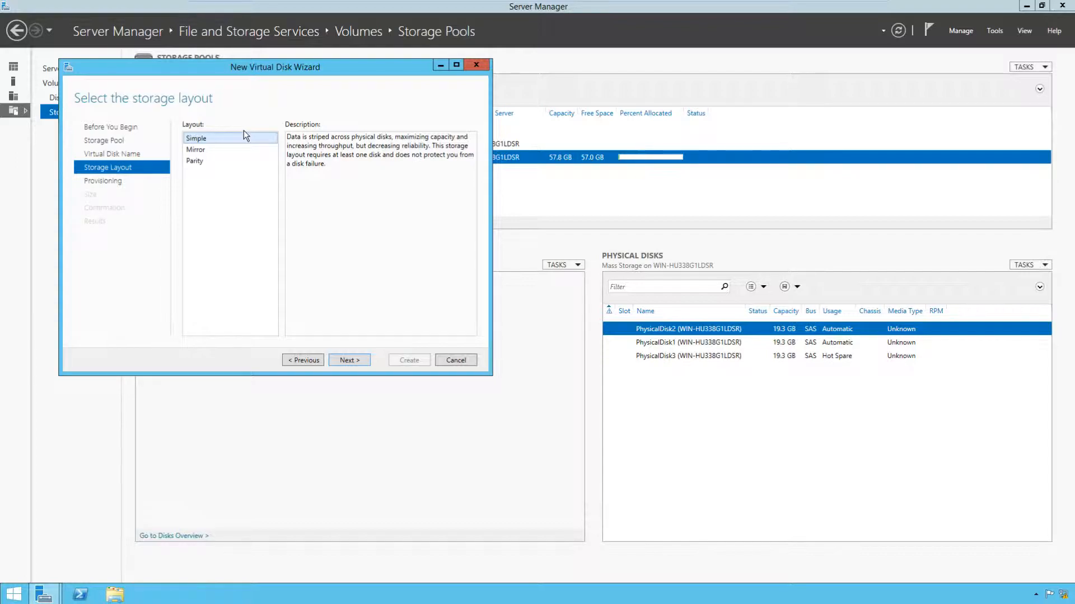
# Step: Review the Mirror and Parity layout descriptions, and choose the Simple storage layout for the virtual disk
pyautogui.click(231, 152)
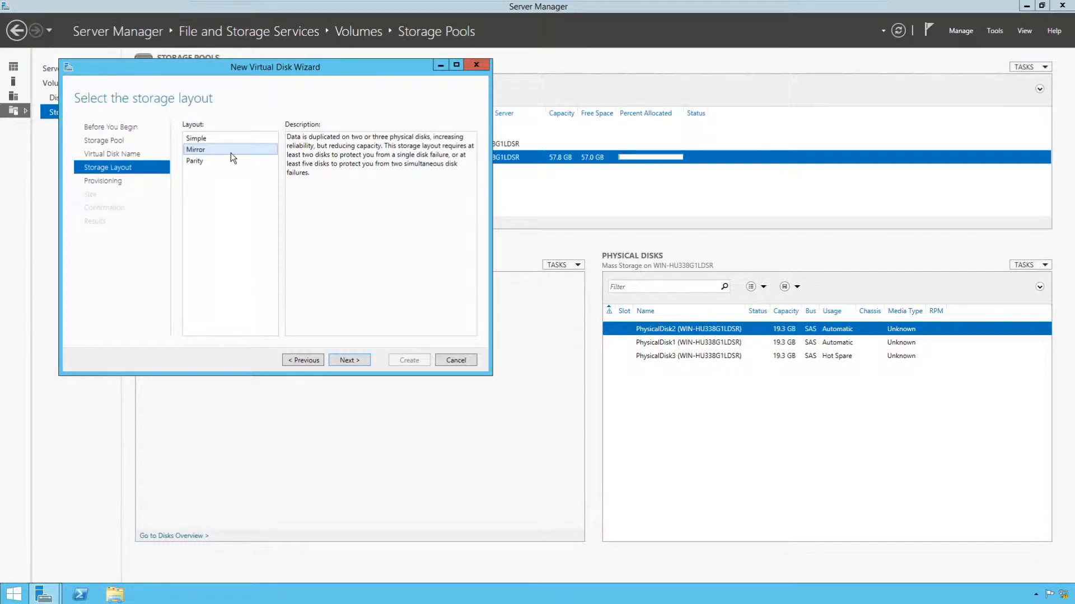
pyautogui.click(230, 162)
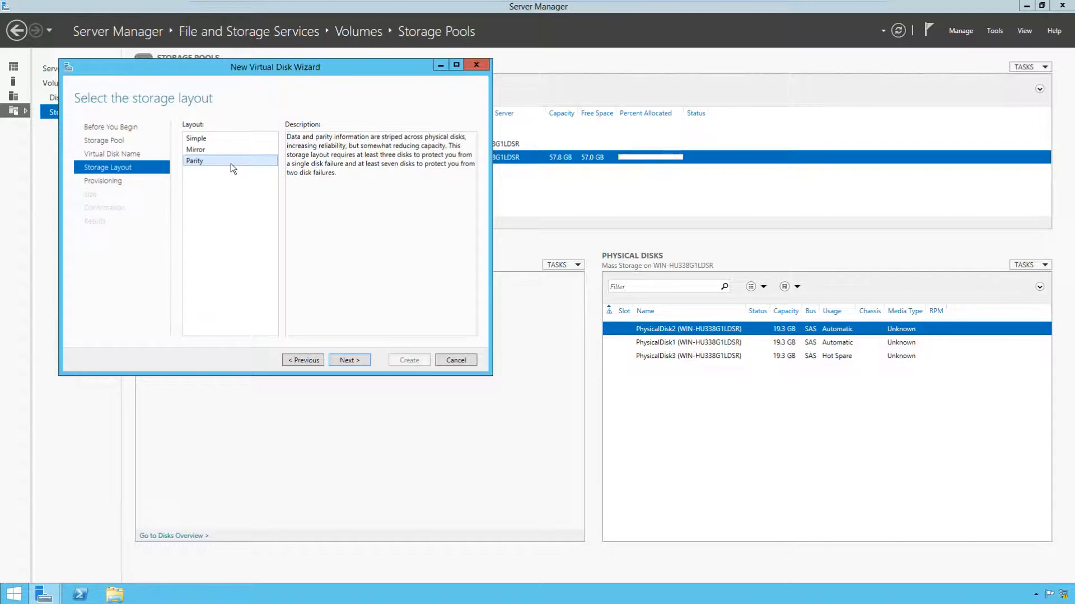
pyautogui.click(212, 141)
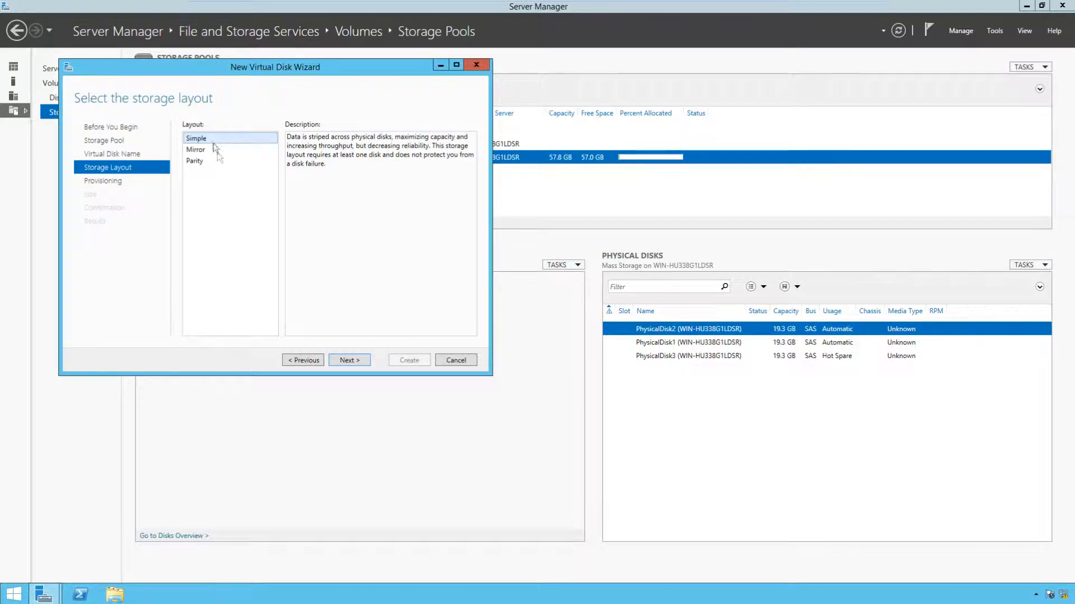
pyautogui.click(337, 364)
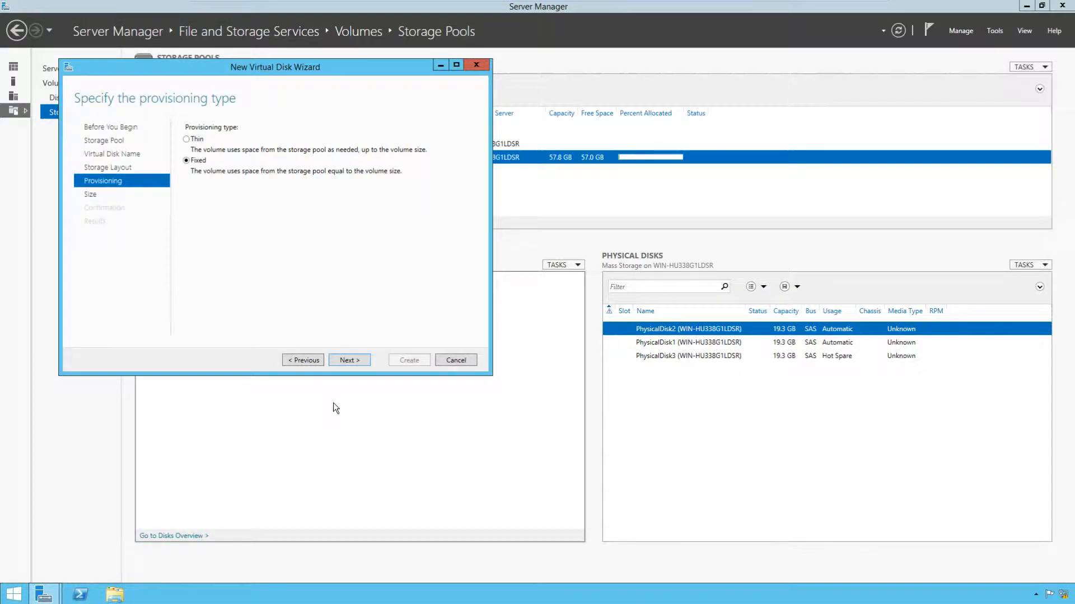
# Step: Set the virtual disk to Thin provisioning with a size of 10 GB
pyautogui.click(194, 143)
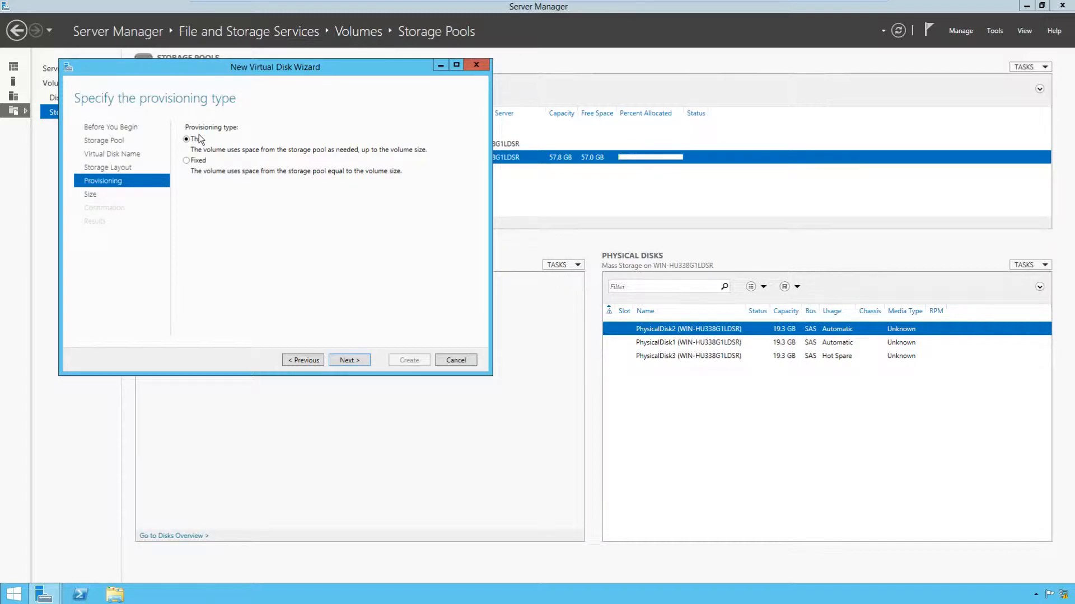
pyautogui.click(348, 360)
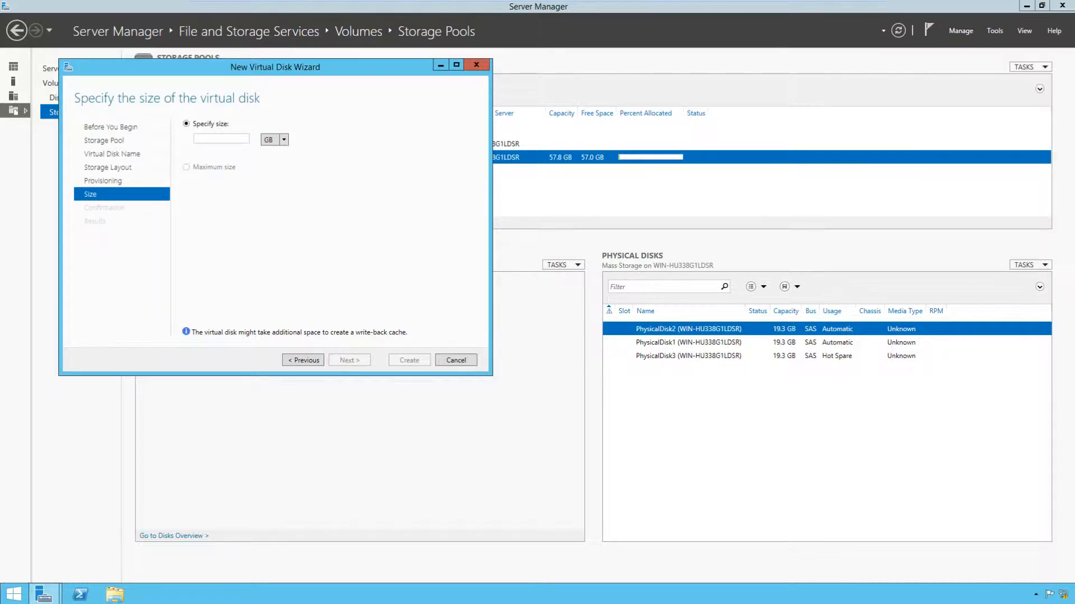
pyautogui.write('10')
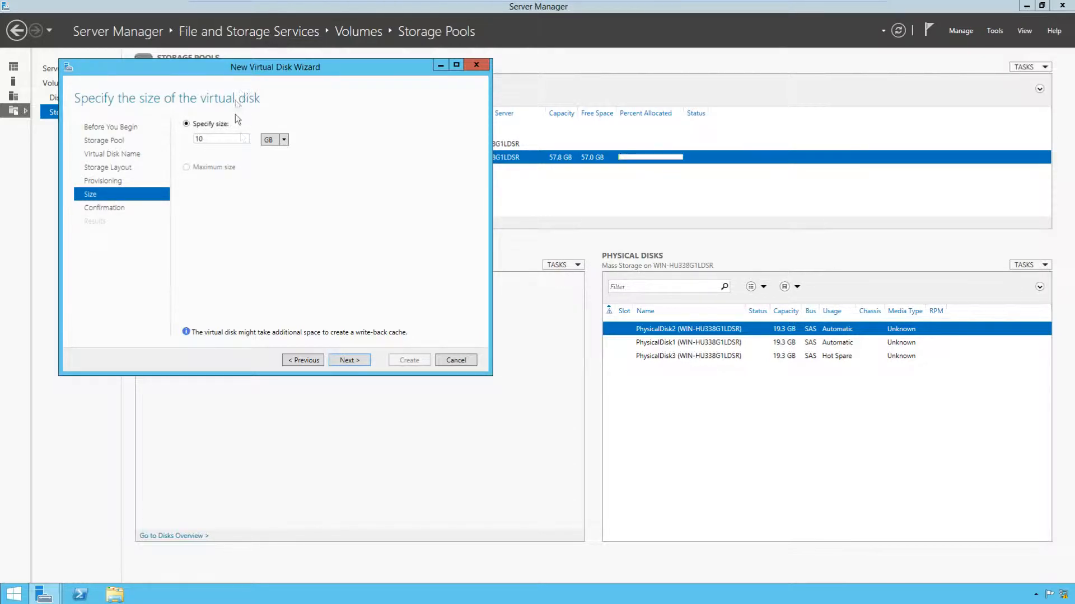
# Step: Create the Light Storage virtual disk and finish the wizard with volume creation enabled
pyautogui.click(347, 361)
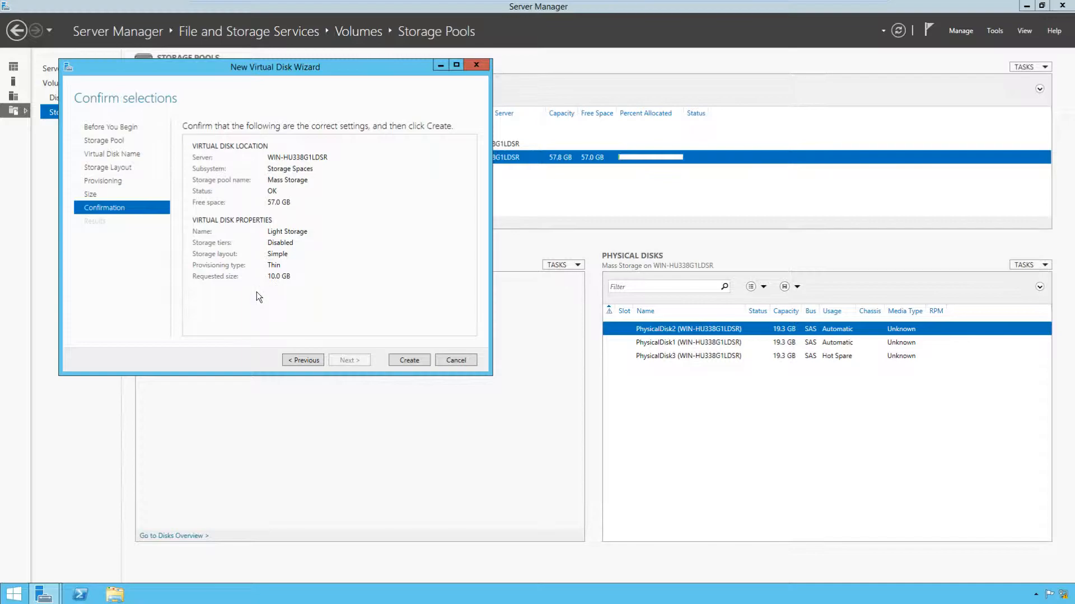
pyautogui.click(414, 360)
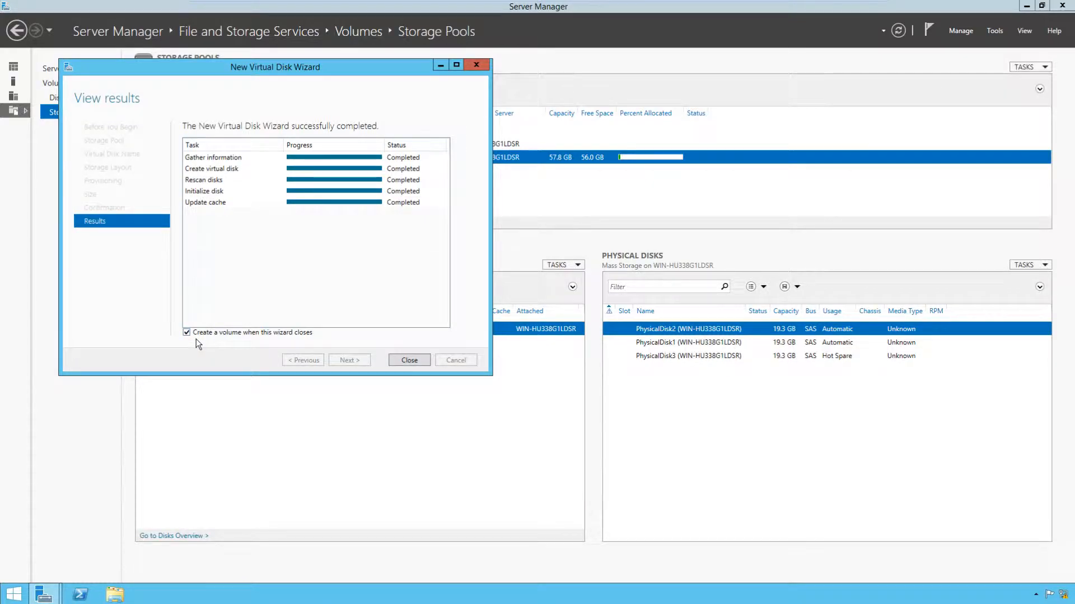
pyautogui.click(407, 360)
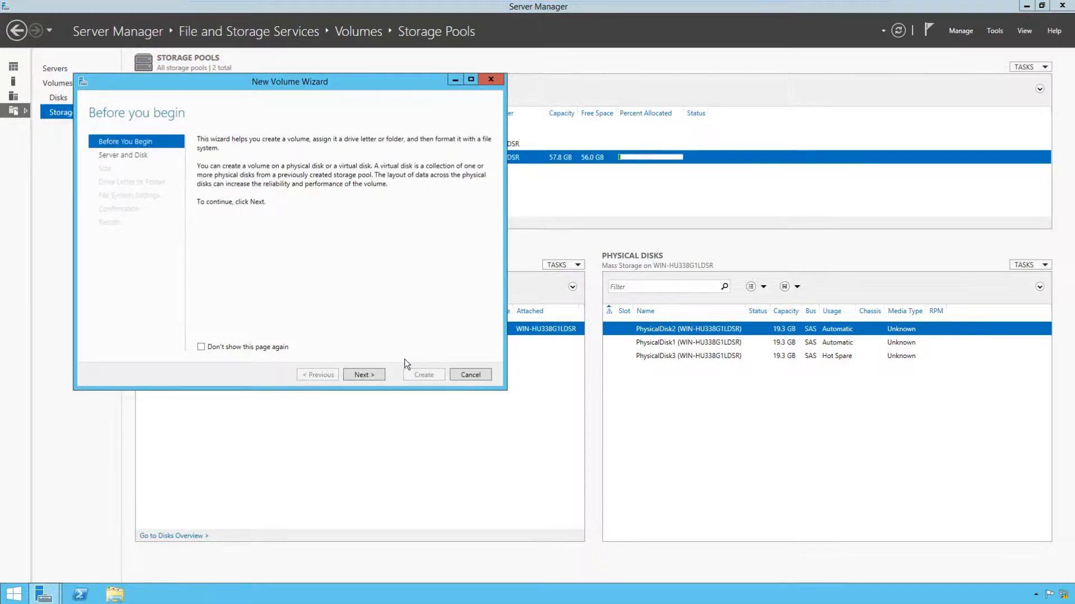
# Step: Set the new volume to use the Light Storage disk at its full 9.97 GB size with drive letter E
pyautogui.click(359, 380)
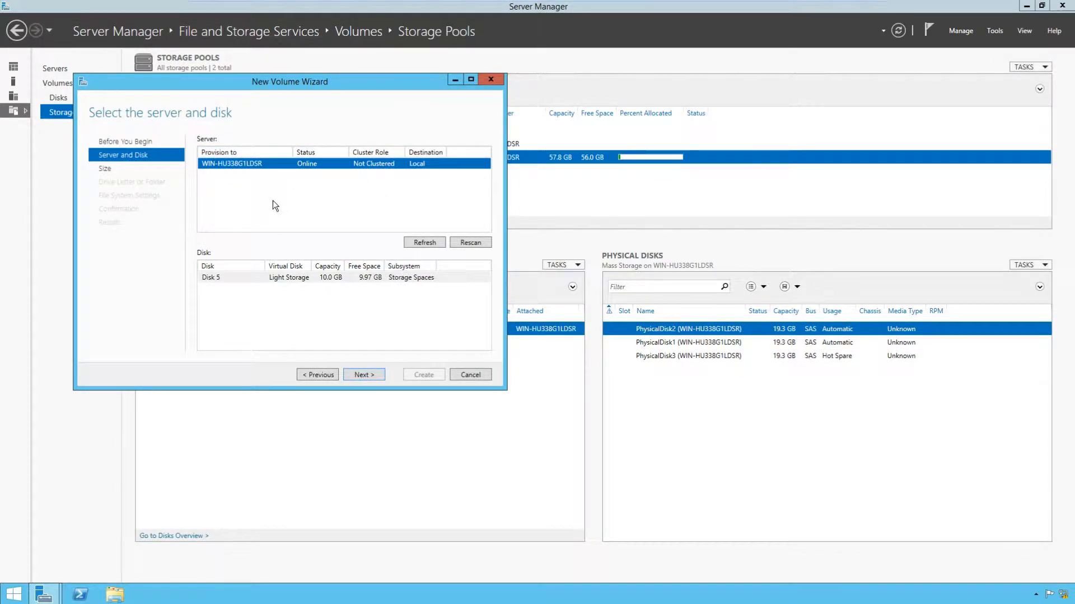
pyautogui.click(253, 278)
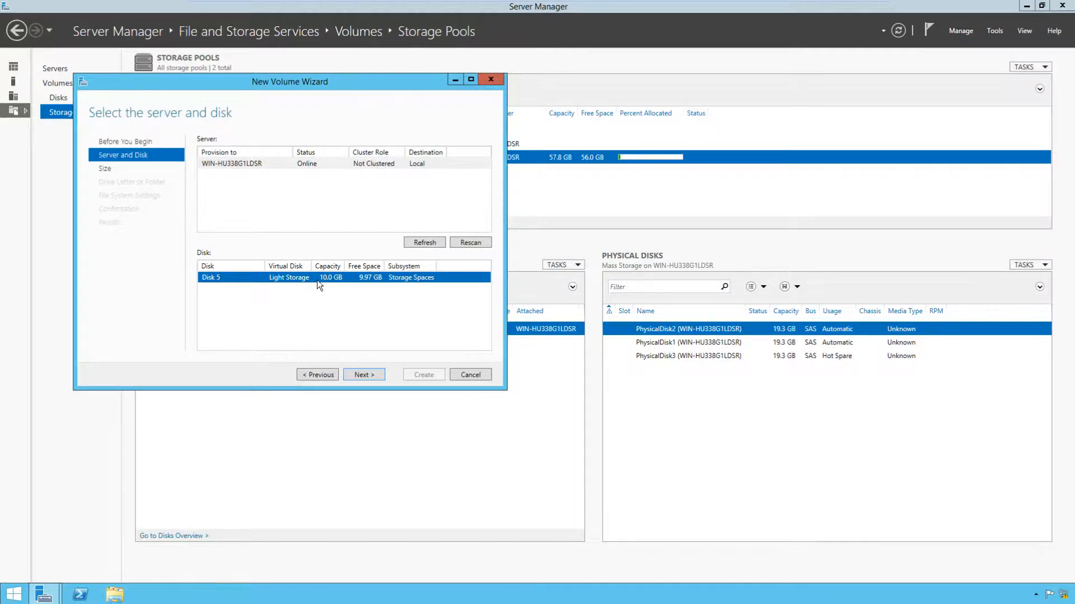
pyautogui.click(364, 375)
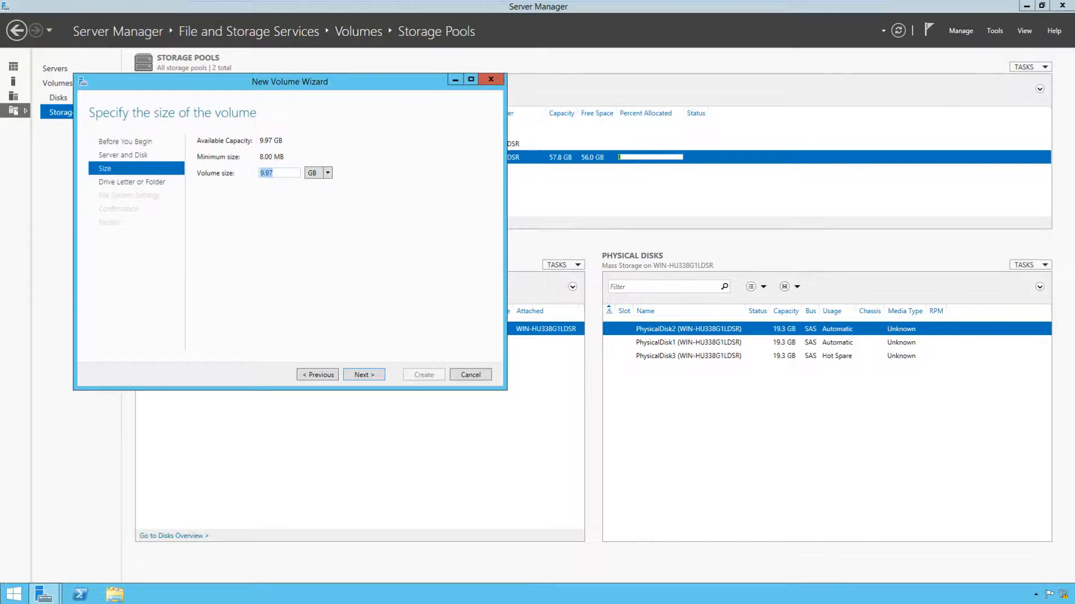
pyautogui.click(354, 374)
pyautogui.click(354, 374)
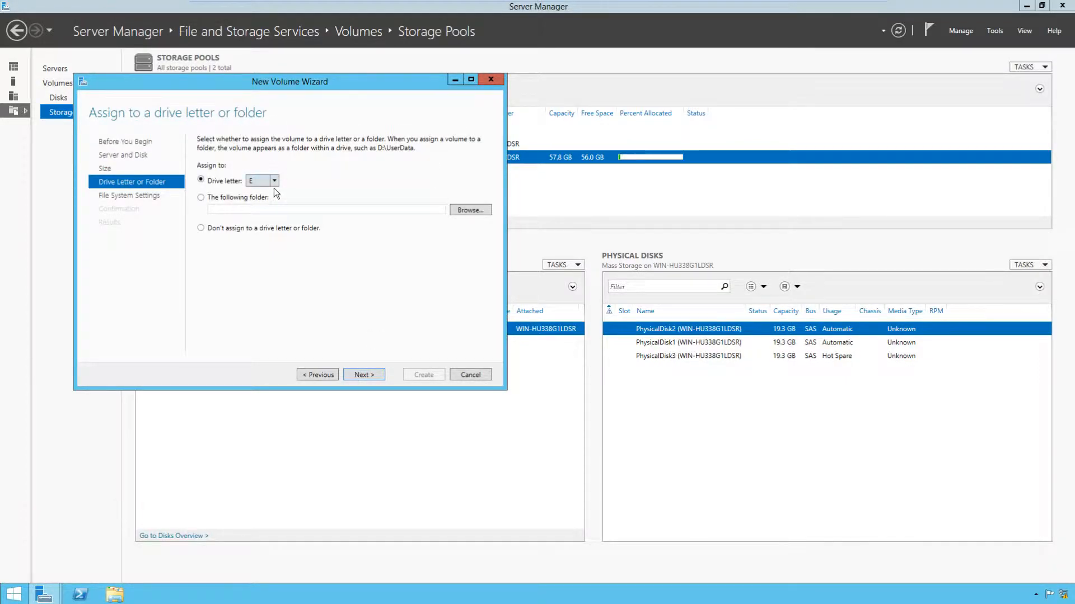
pyautogui.click(376, 374)
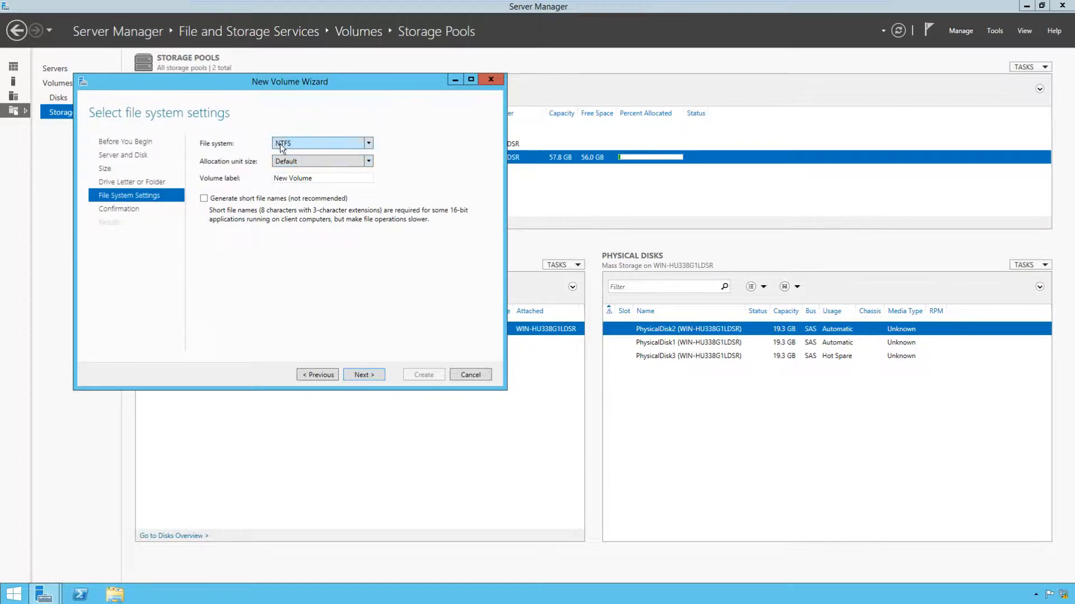
# Step: Label the NTFS volume LightStorage, create it with the default allocation unit size, and close the wizard
pyautogui.moveTo(315, 178); pyautogui.dragTo(240, 174)
pyautogui.click(273, 179)
pyautogui.write('LightStorage')
pyautogui.click(358, 375)
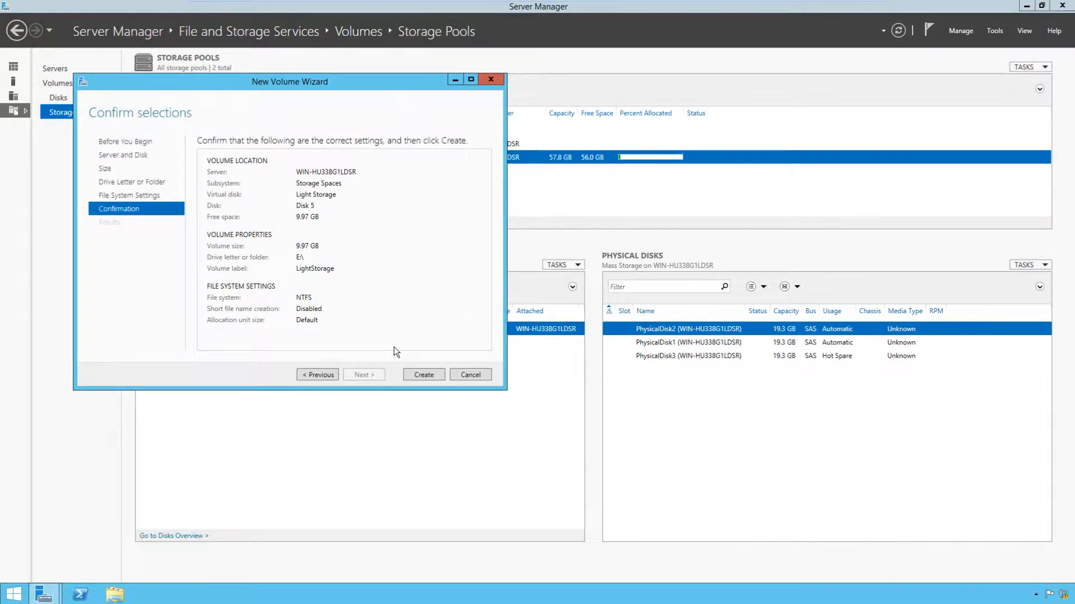
pyautogui.click(417, 376)
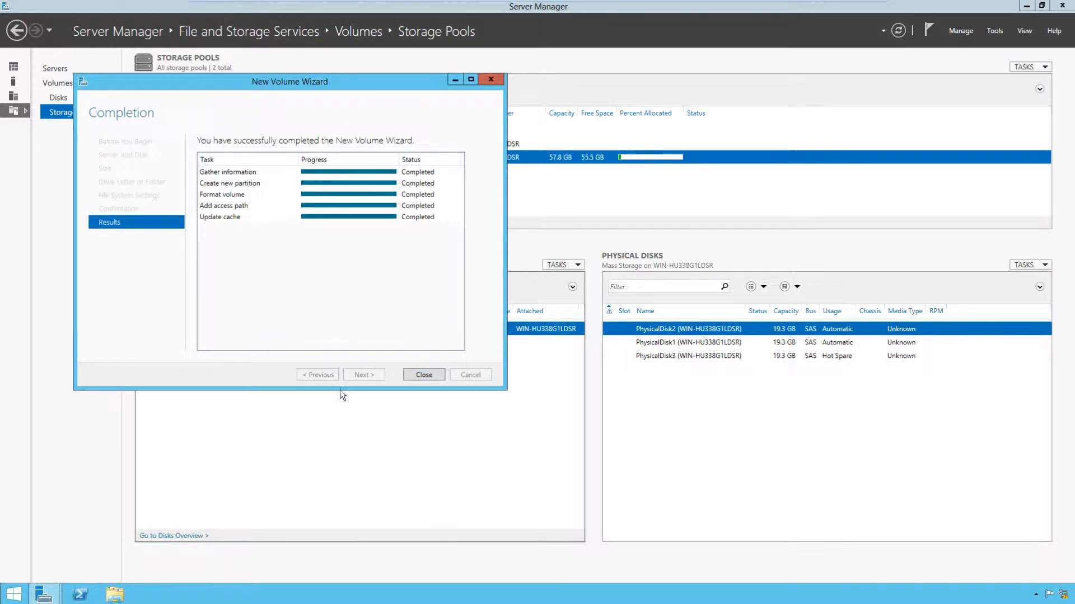
pyautogui.click(425, 375)
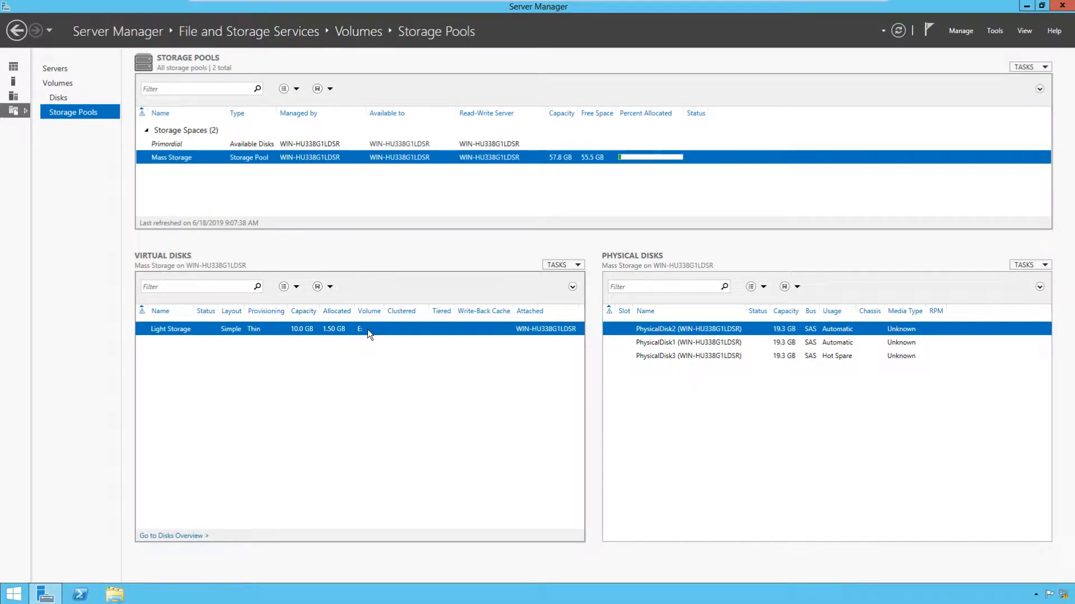
# Step: Inspect the disk details of the C: and E: volumes, and return to the storage pools overview
pyautogui.click(82, 84)
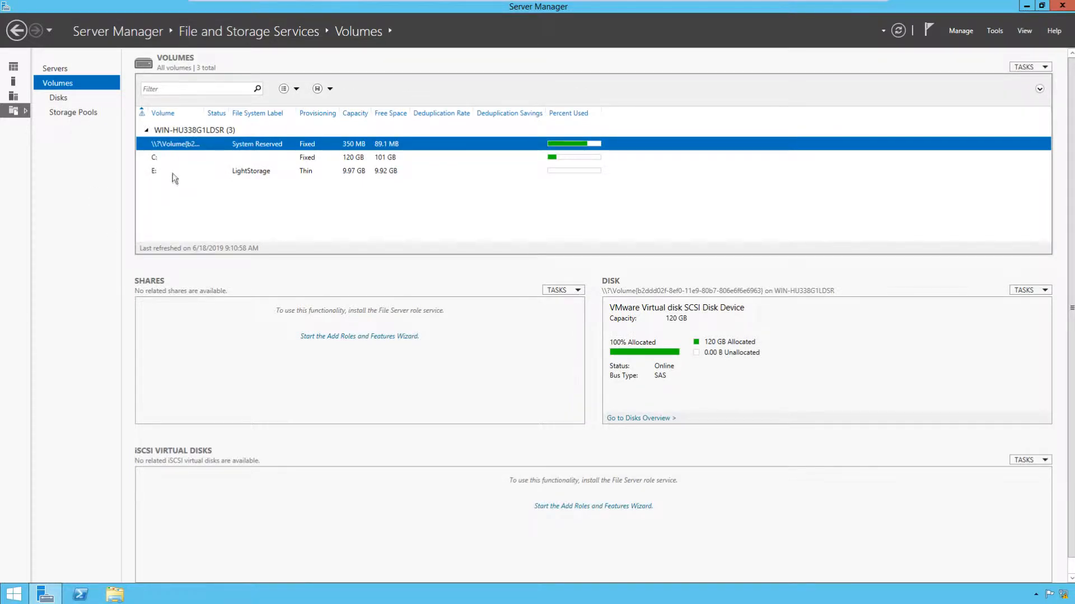
pyautogui.click(165, 161)
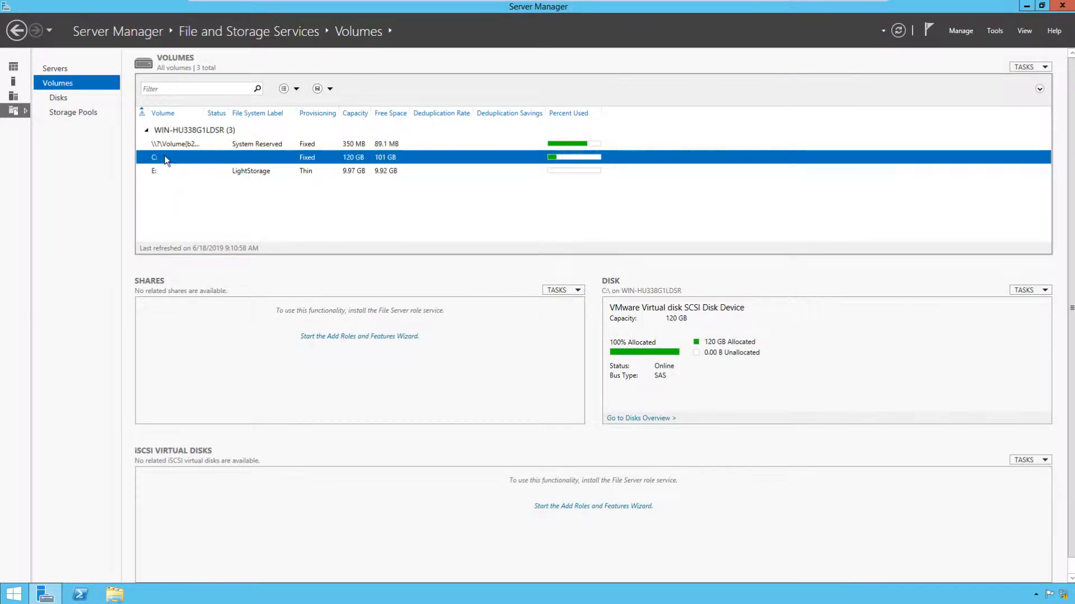
pyautogui.click(168, 172)
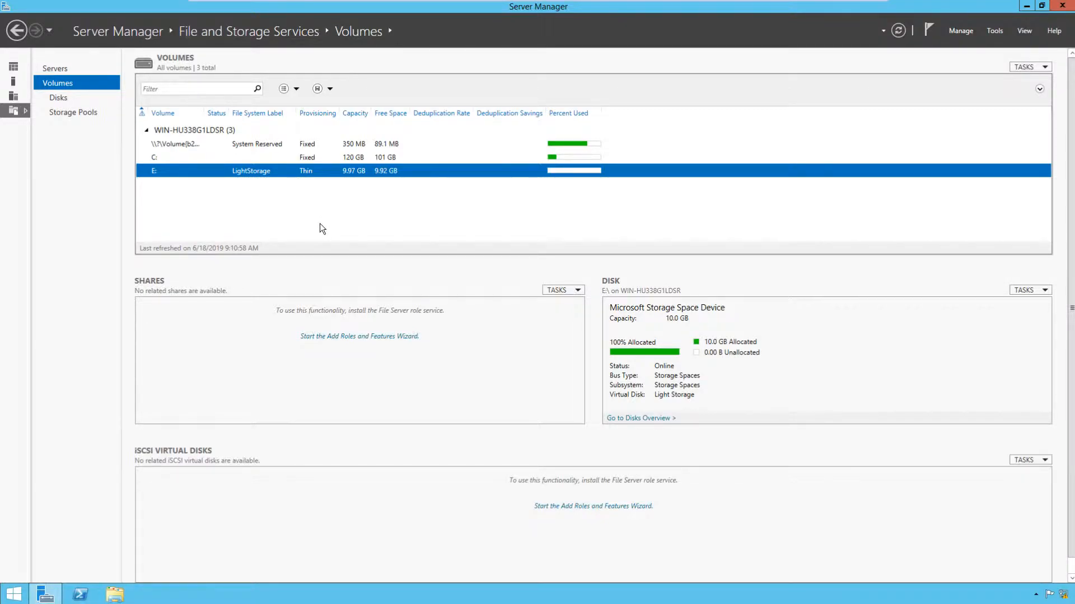
pyautogui.click(71, 111)
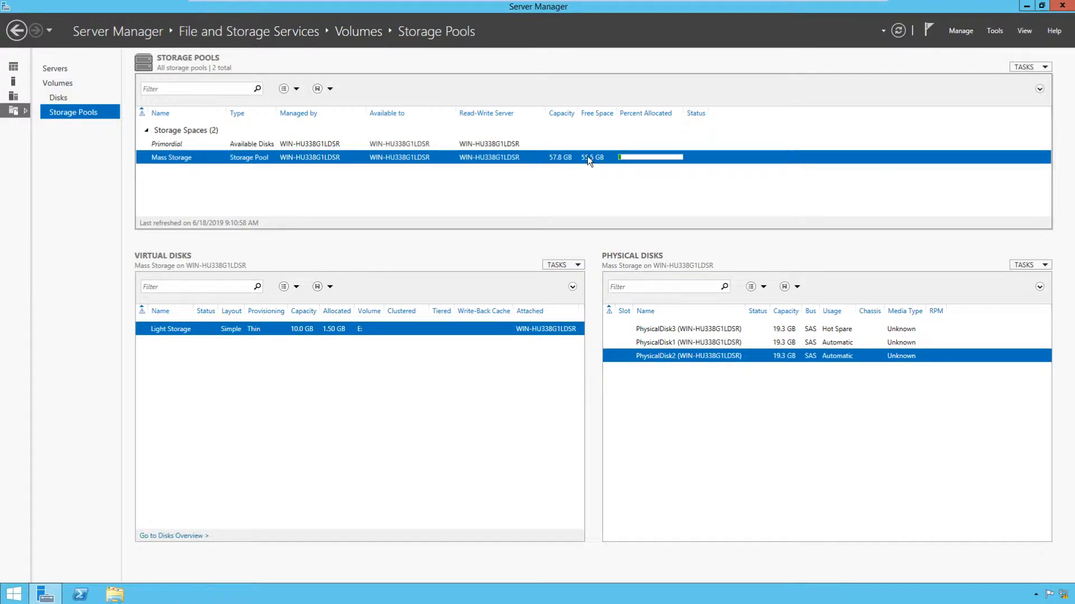
pyautogui.rightClick(241, 331)
pyautogui.click(232, 398)
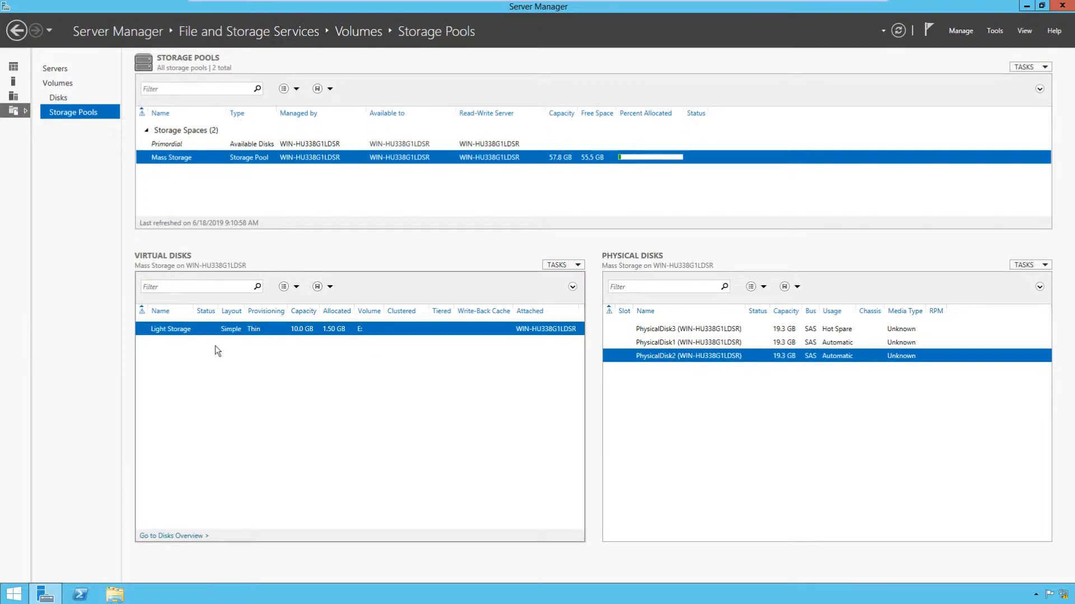
pyautogui.rightClick(270, 329)
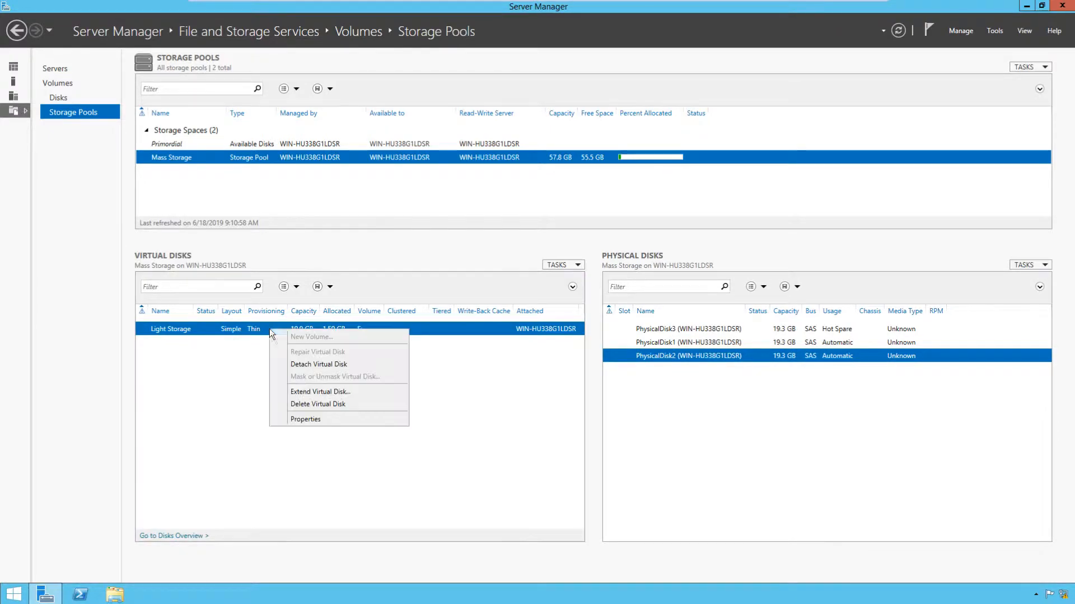
pyautogui.click(308, 391)
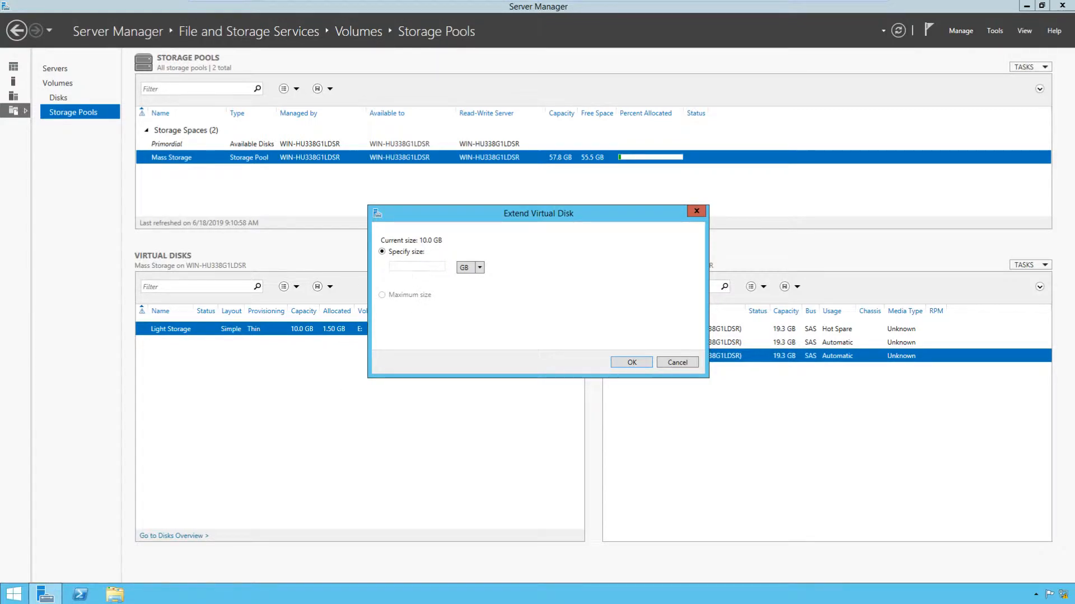
pyautogui.click(676, 361)
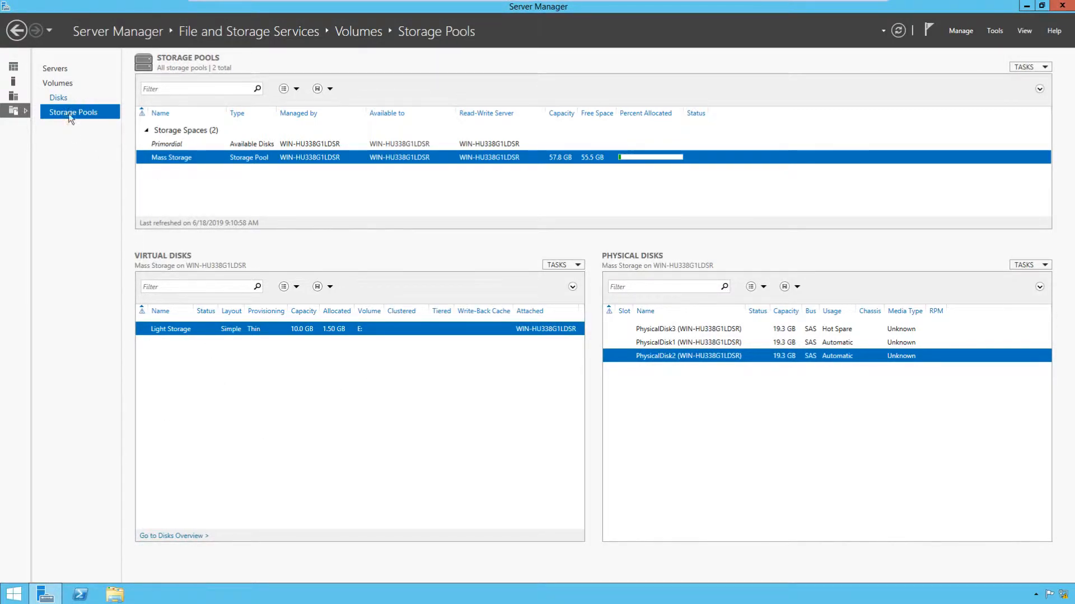
# Step: Extend the Light Storage virtual disk to 20 GB
pyautogui.rightClick(237, 326)
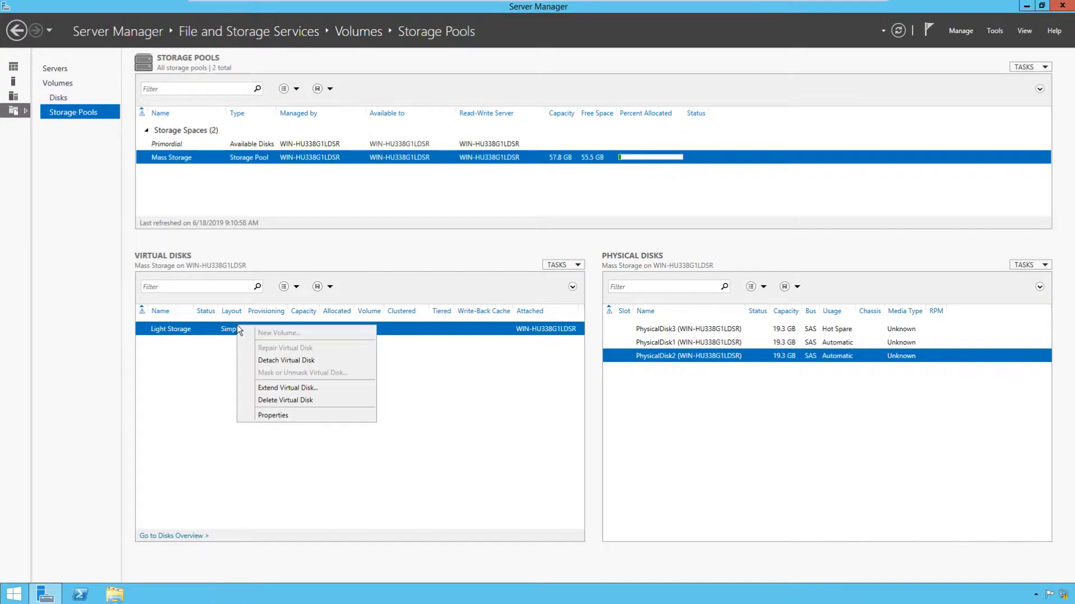
pyautogui.click(273, 388)
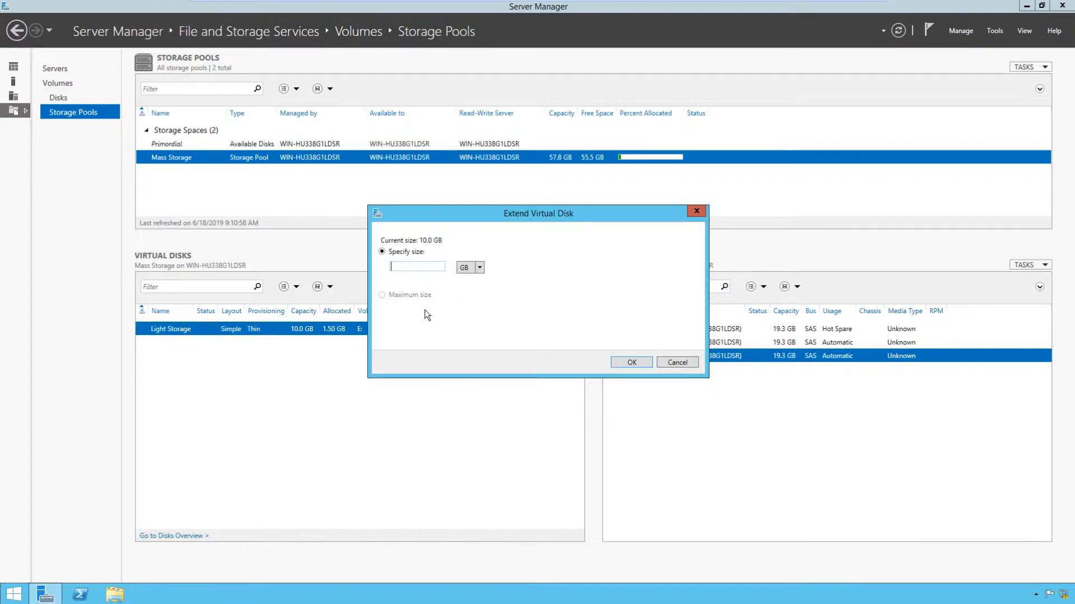
pyautogui.write('20')
pyautogui.click(648, 364)
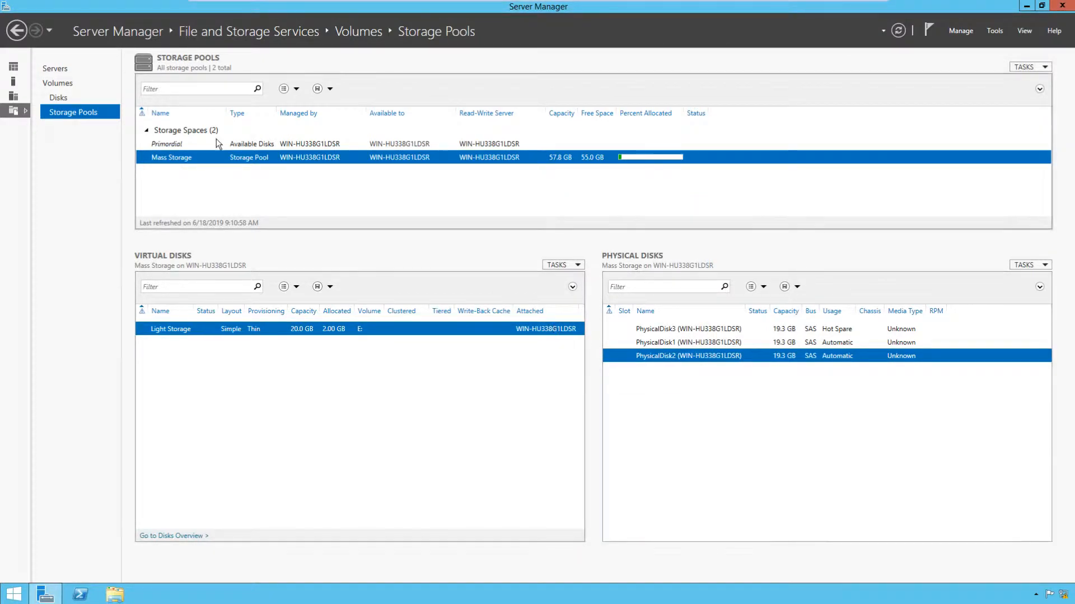
# Step: Extend the E: LightStorage volume to 20 GB
pyautogui.click(65, 83)
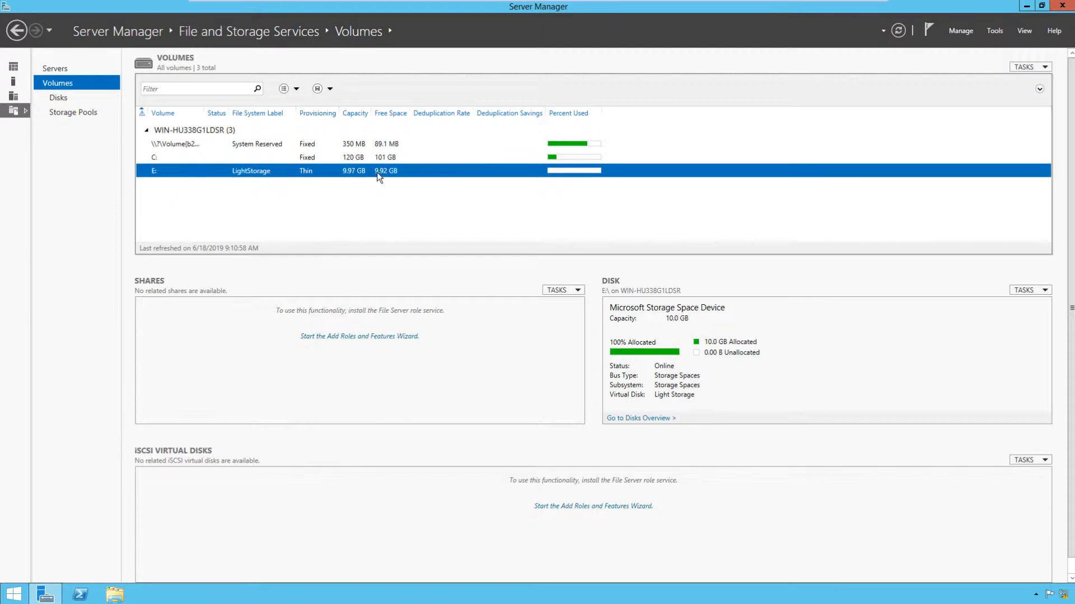
pyautogui.rightClick(377, 173)
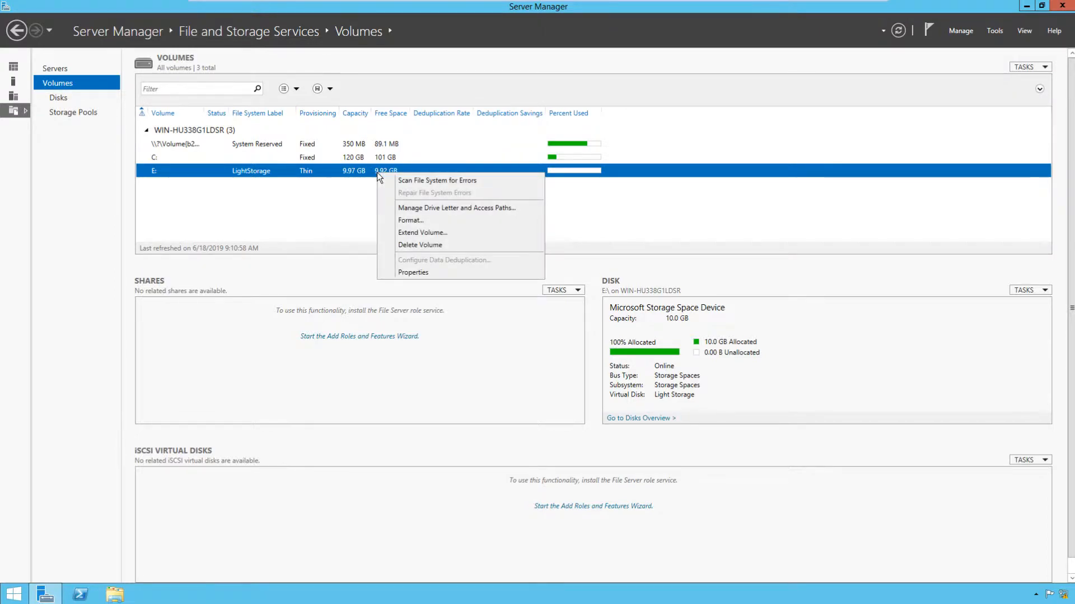
pyautogui.click(412, 232)
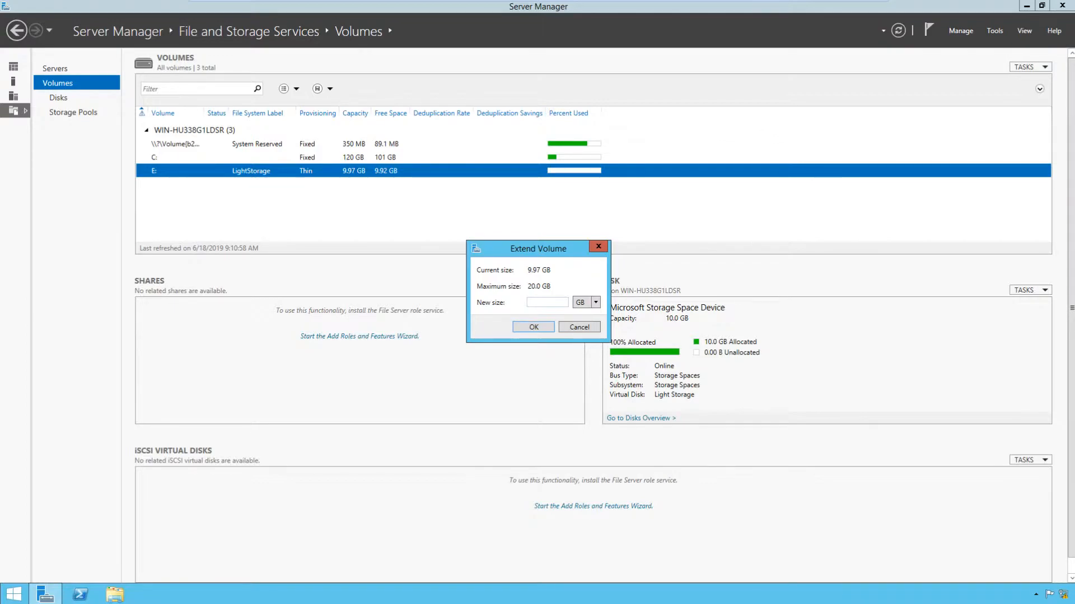
pyautogui.write('20')
pyautogui.click(532, 328)
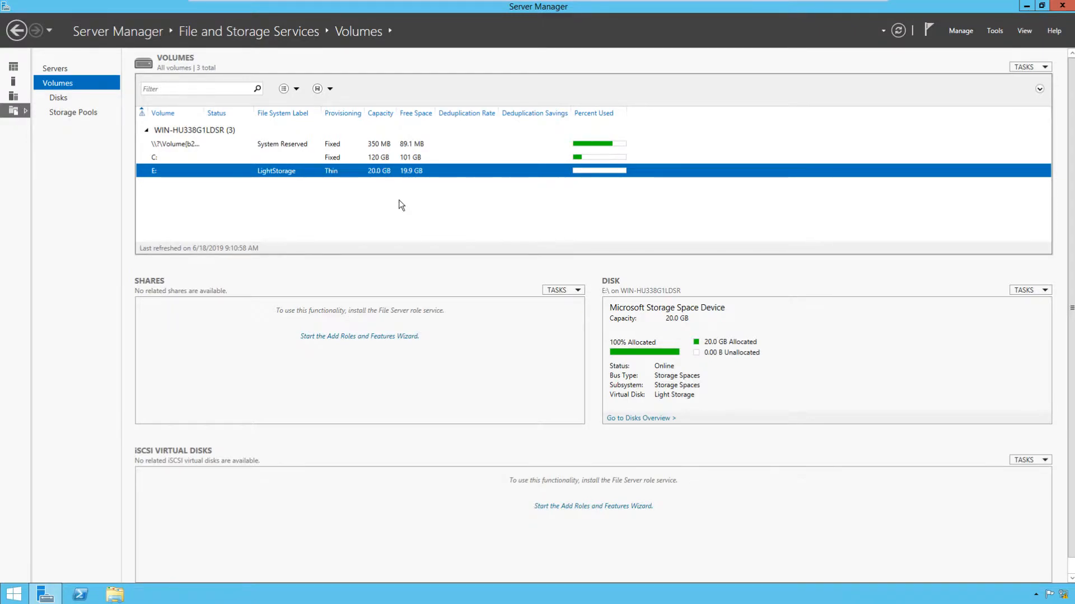
# Step: Check the LightStorage (E:) drive's capacity in File Explorer, and close its window
pyautogui.click(115, 594)
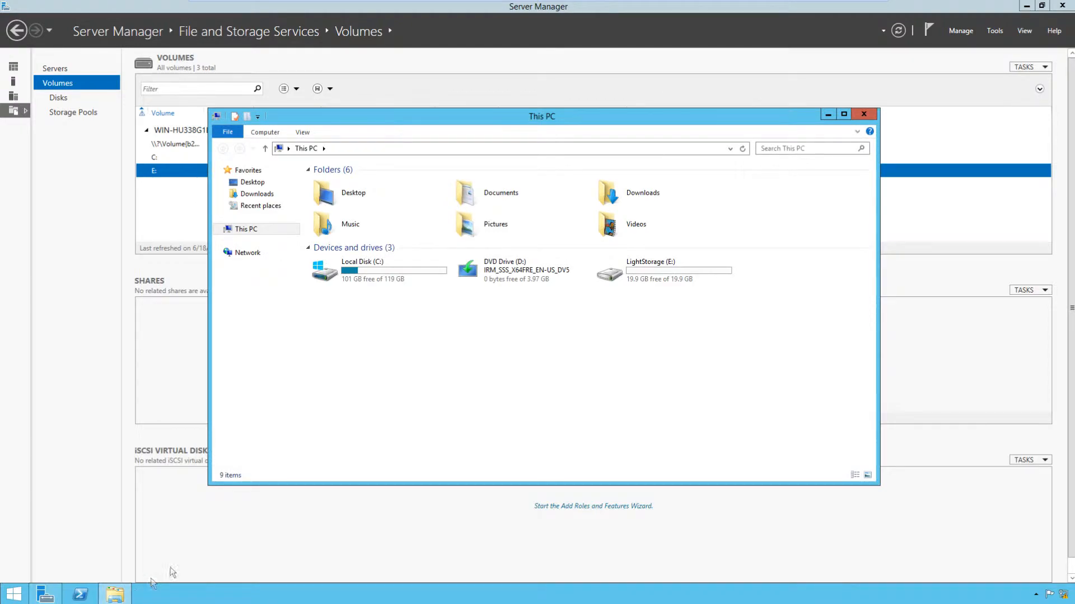
pyautogui.click(662, 273)
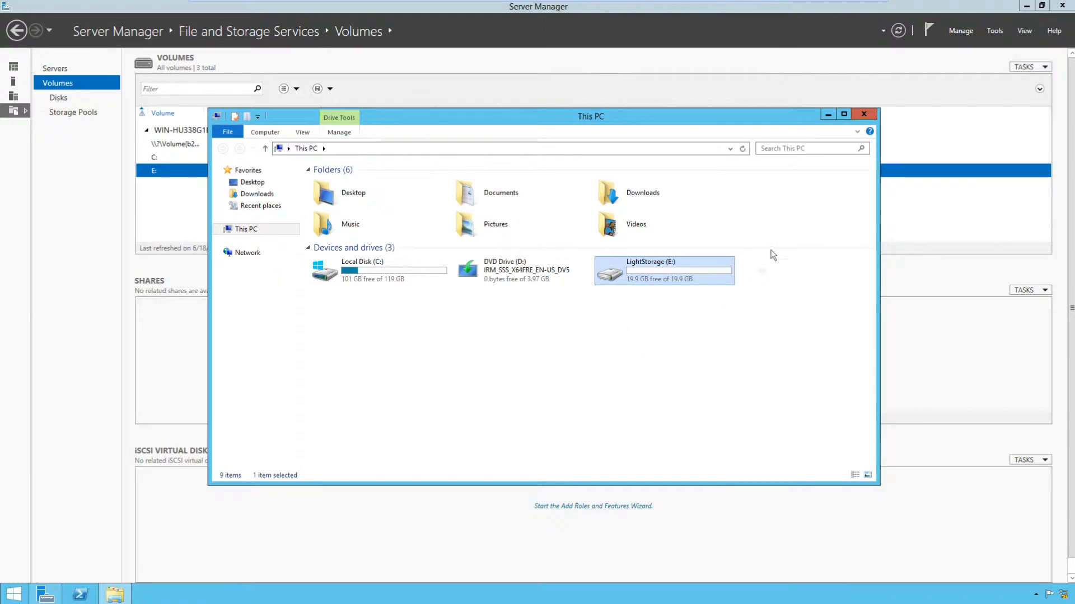
pyautogui.click(871, 115)
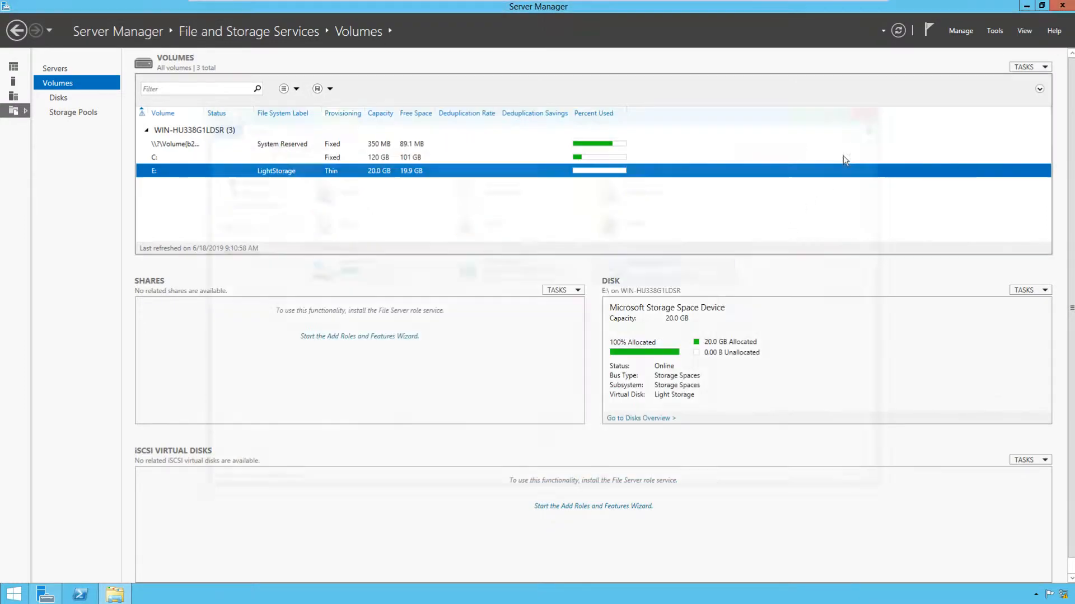
# Step: Compare the disks available in the Primordial pool with those in the Mass Storage pool
pyautogui.click(54, 113)
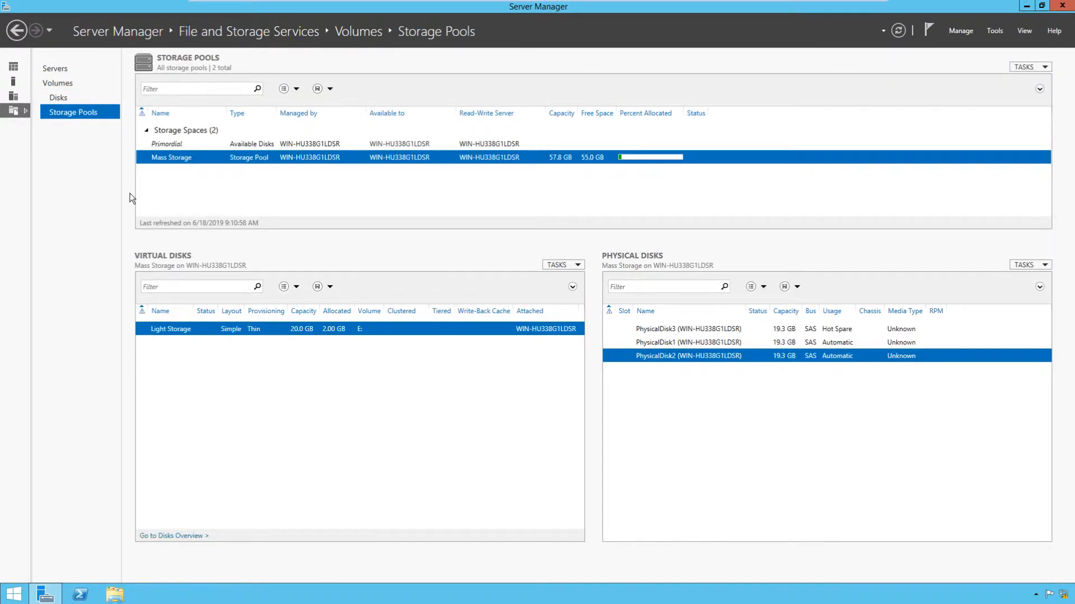
pyautogui.click(167, 144)
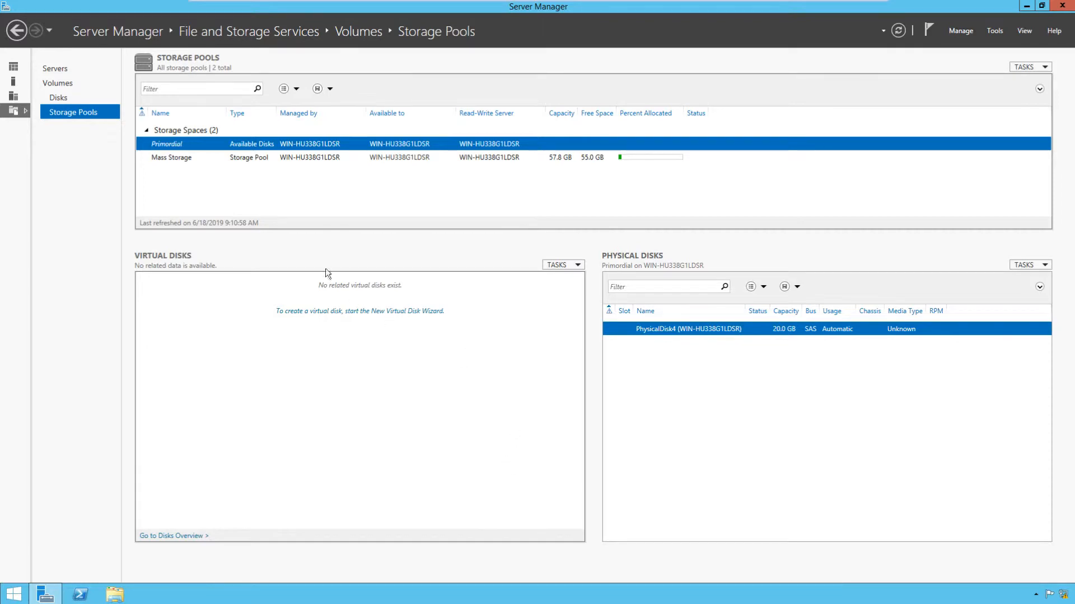
pyautogui.click(270, 159)
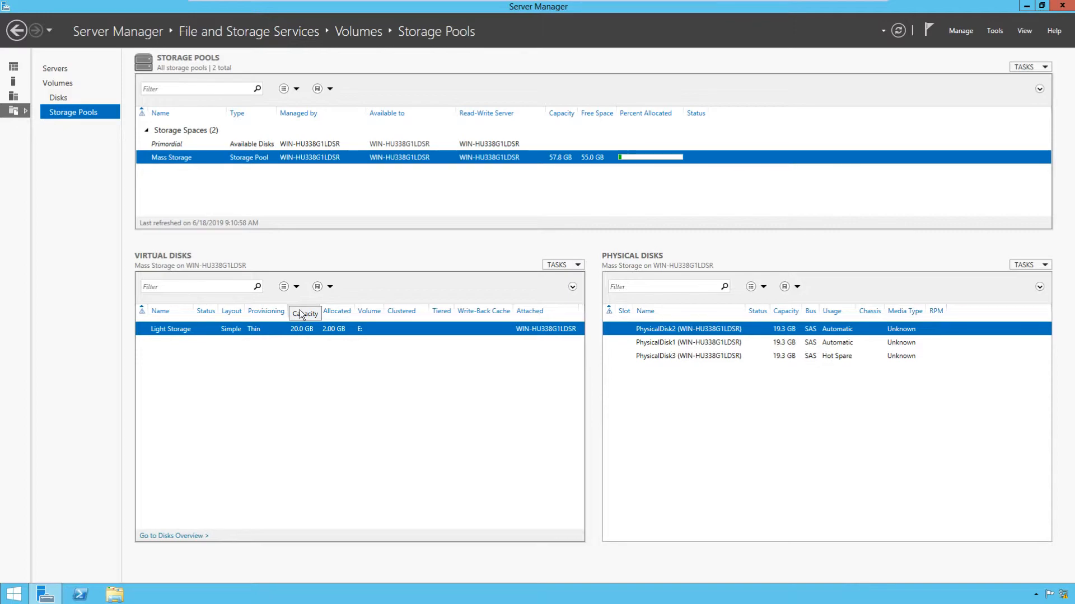
pyautogui.click(233, 142)
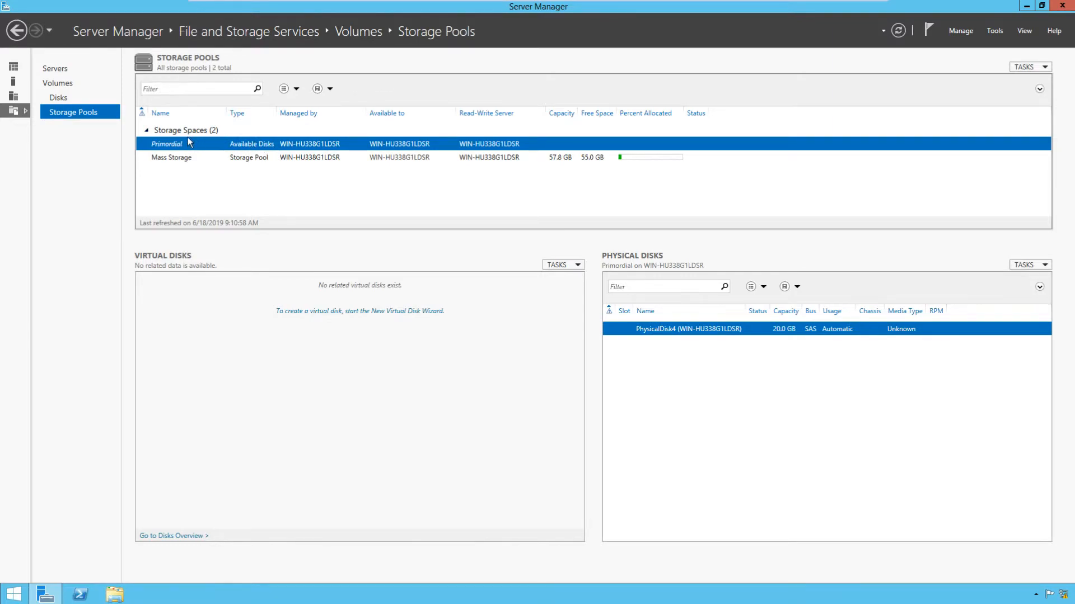
# Step: Add PhysicalDisk4 to the Mass Storage pool with Automatic allocation
pyautogui.click(197, 157)
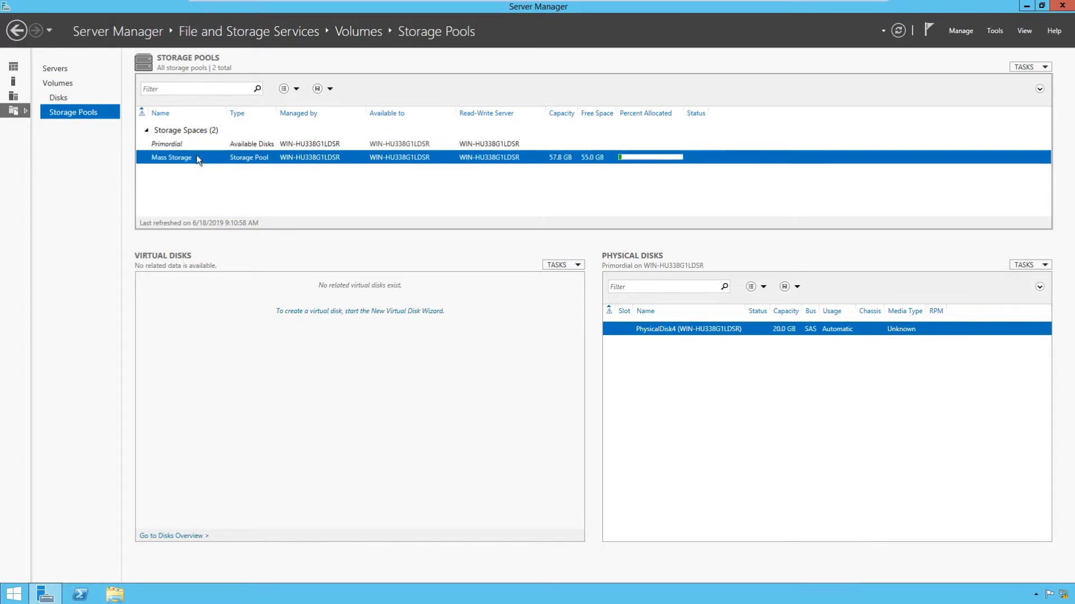
pyautogui.rightClick(197, 158)
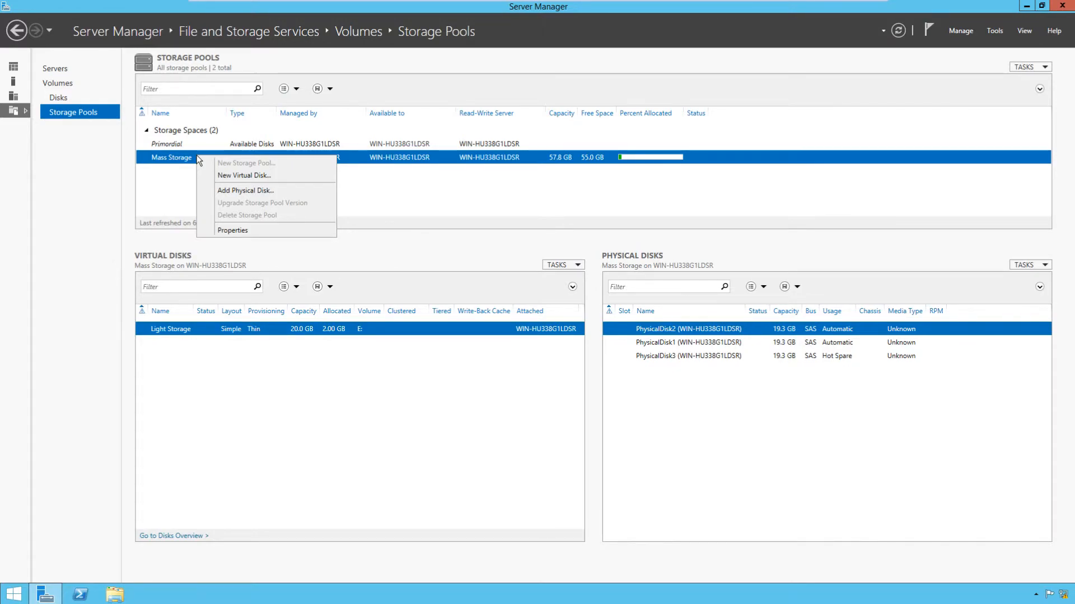
pyautogui.click(235, 191)
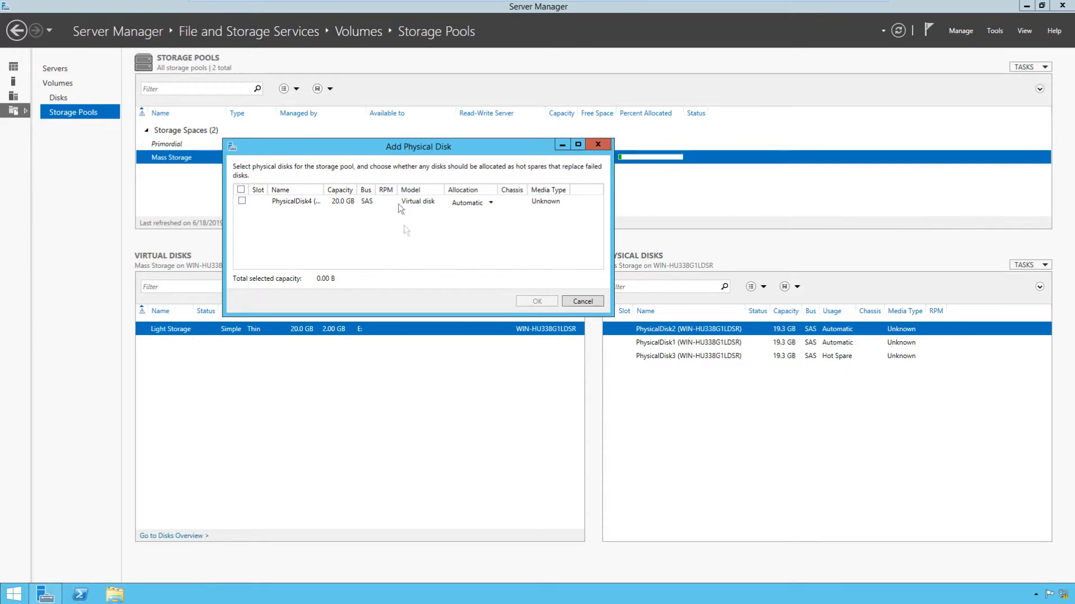
pyautogui.moveTo(326, 191); pyautogui.dragTo(348, 191)
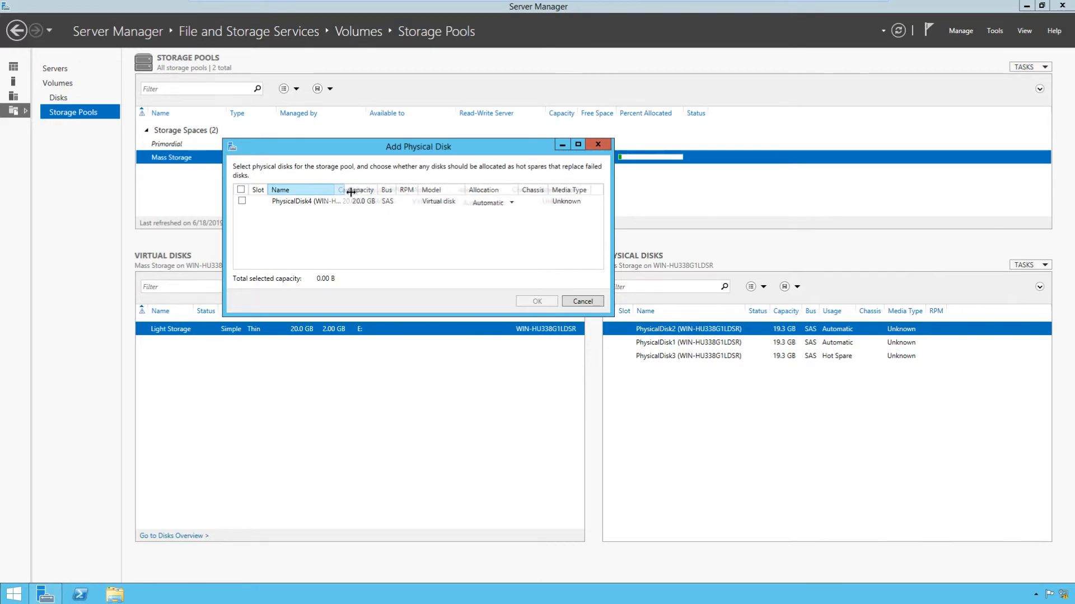
pyautogui.click(242, 201)
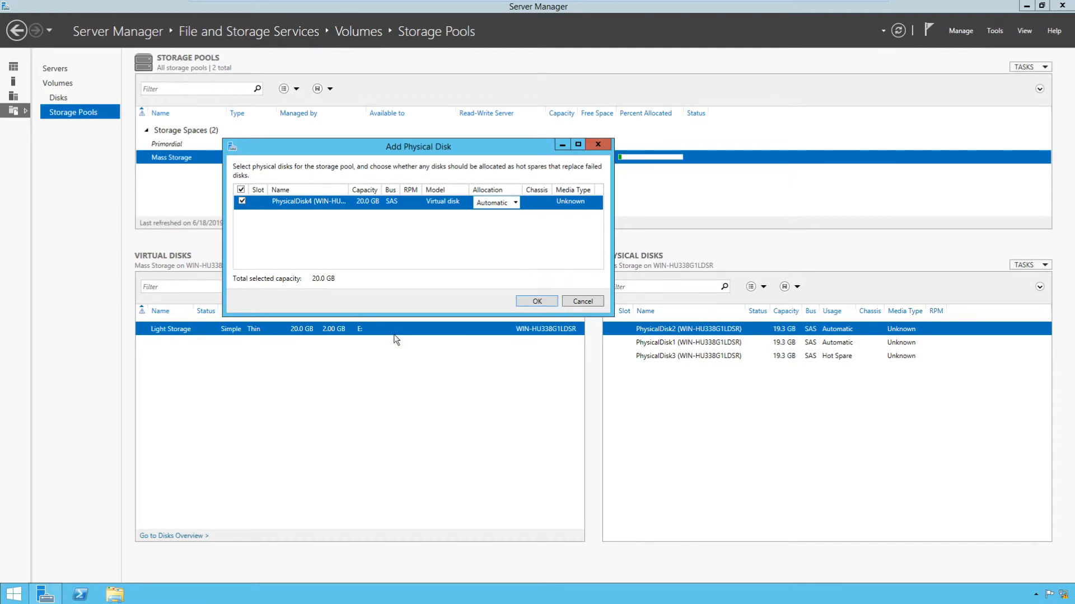
pyautogui.click(532, 303)
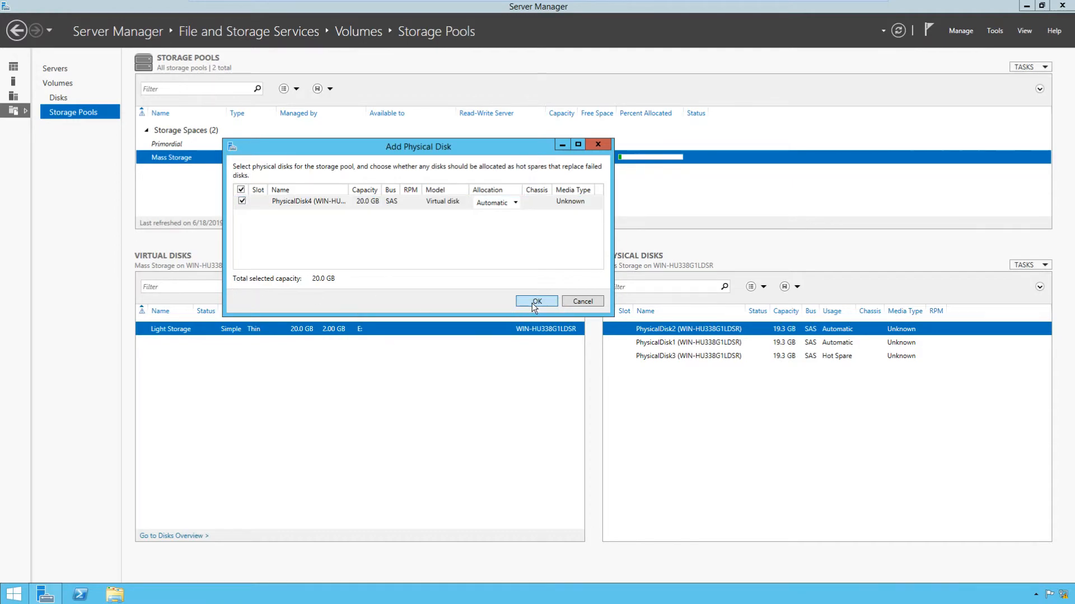